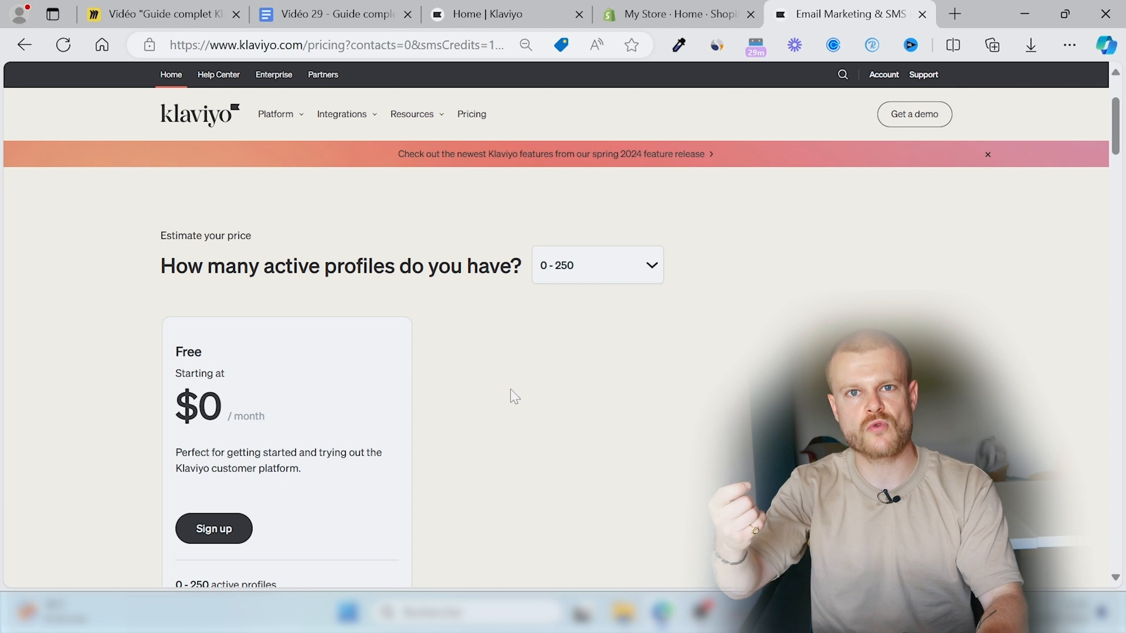
Step: Set the price estimator to 1,001 - 1,500 active profiles and review what each plan includes
left_click(626, 281)
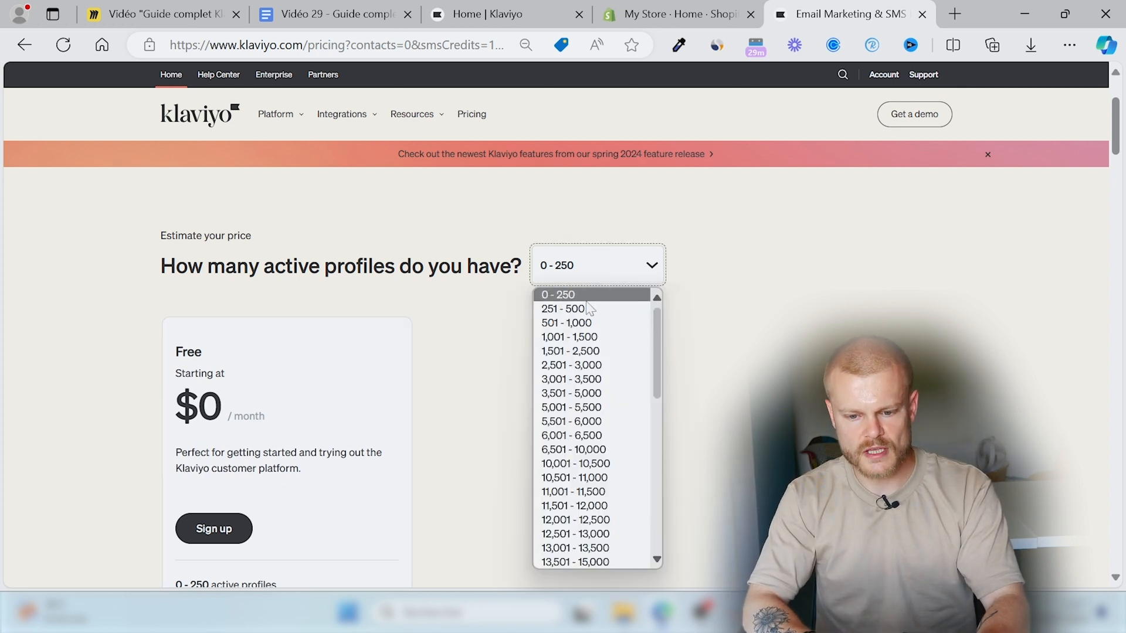
left_click(574, 335)
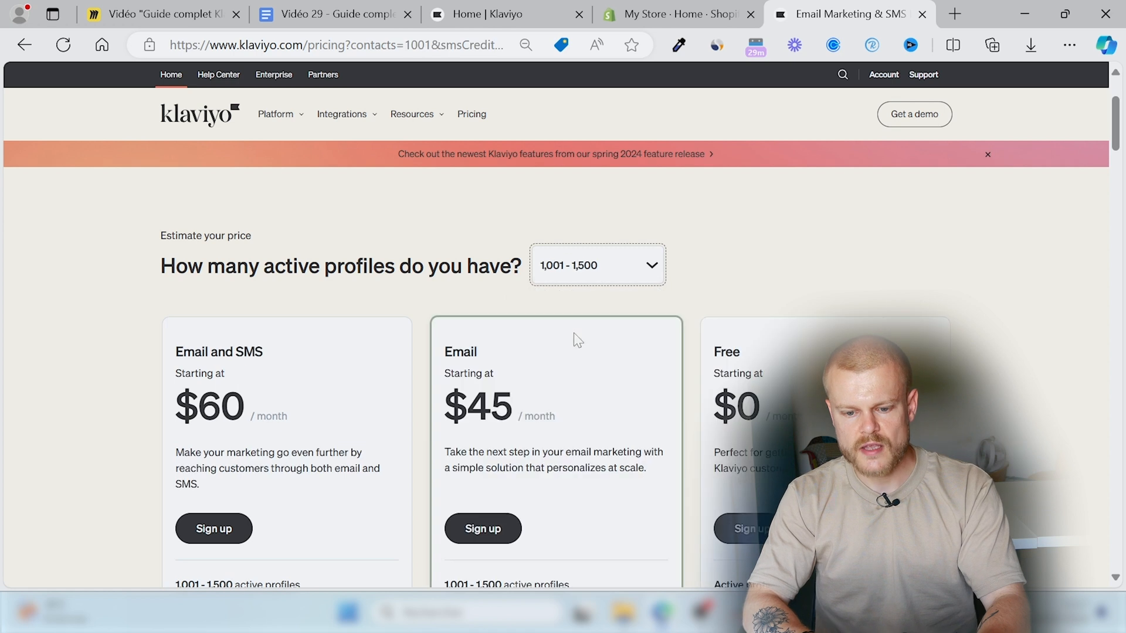
left_click(126, 265)
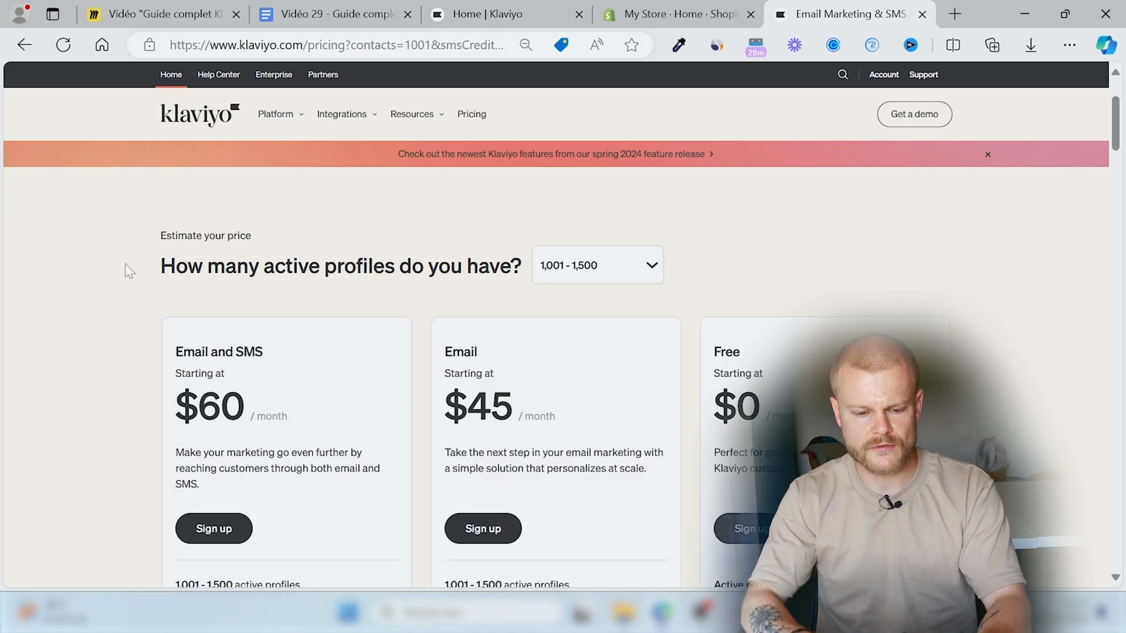
scroll(125, 265, "down", 2)
scroll(125, 263, "down", 1)
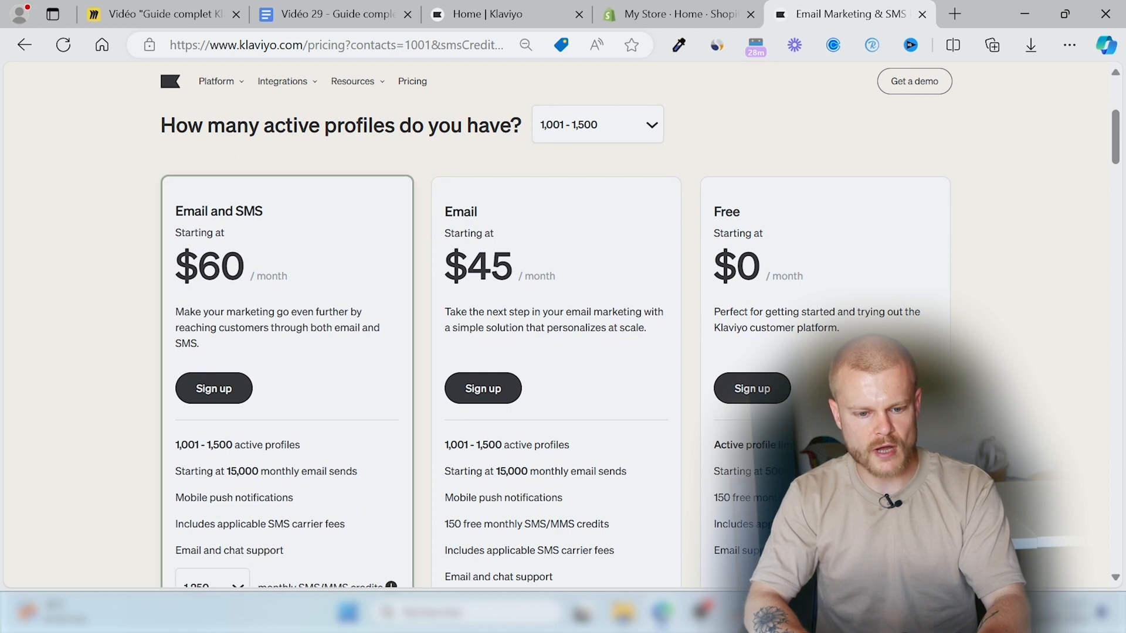
scroll(301, 228, "down", 3)
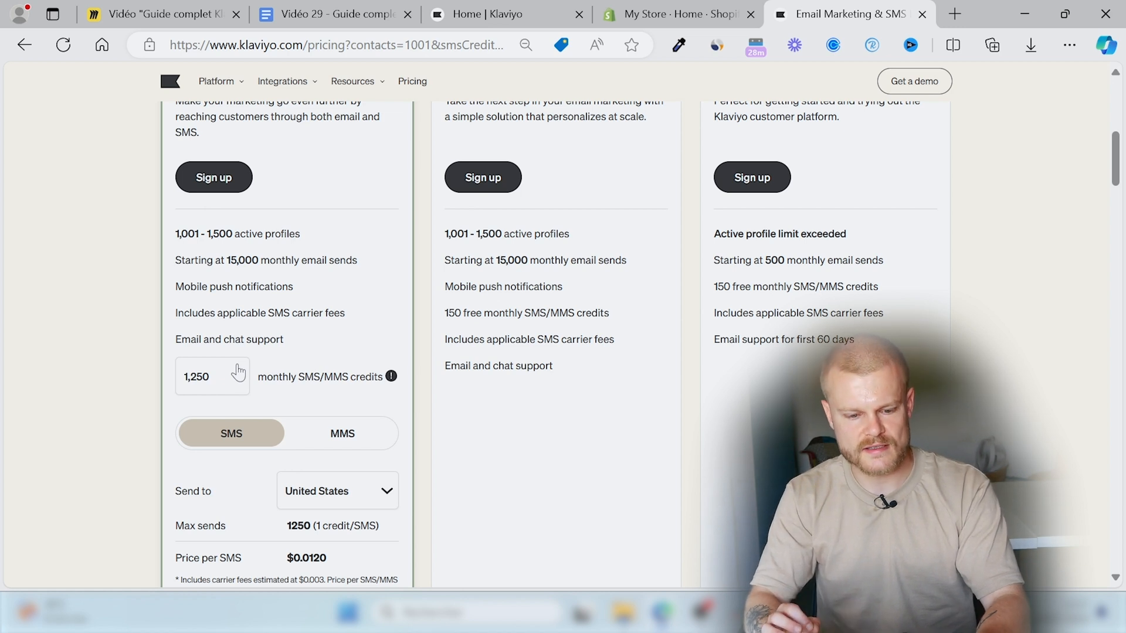
Step: Look over the monthly SMS/MMS credit options and set France as the SMS destination in the Email and SMS plan
left_click(215, 381)
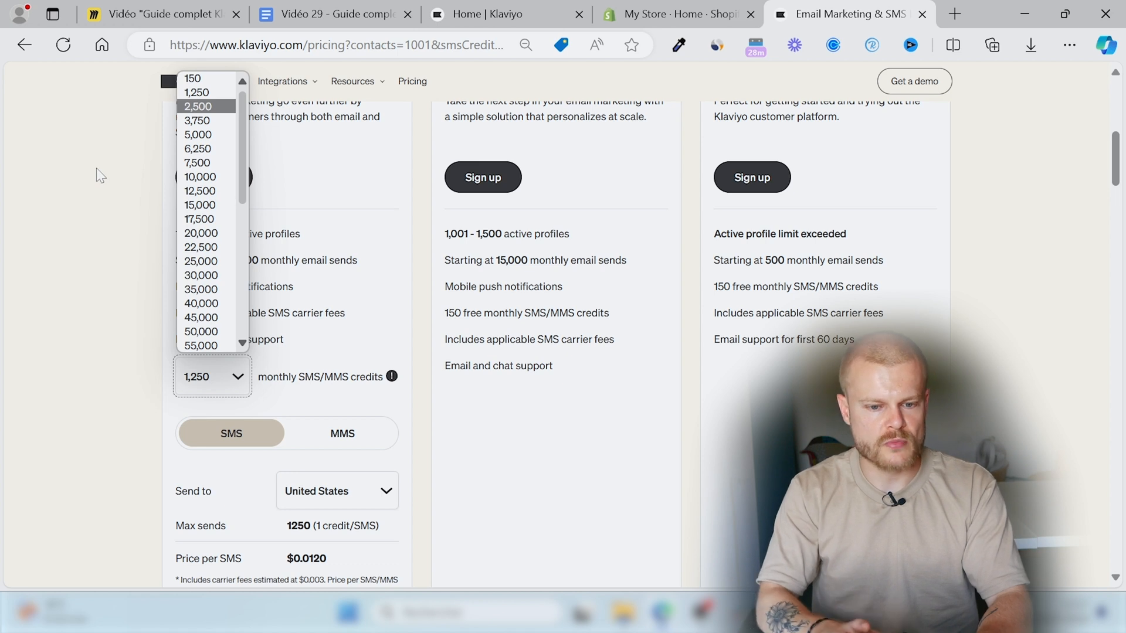
left_click(124, 223)
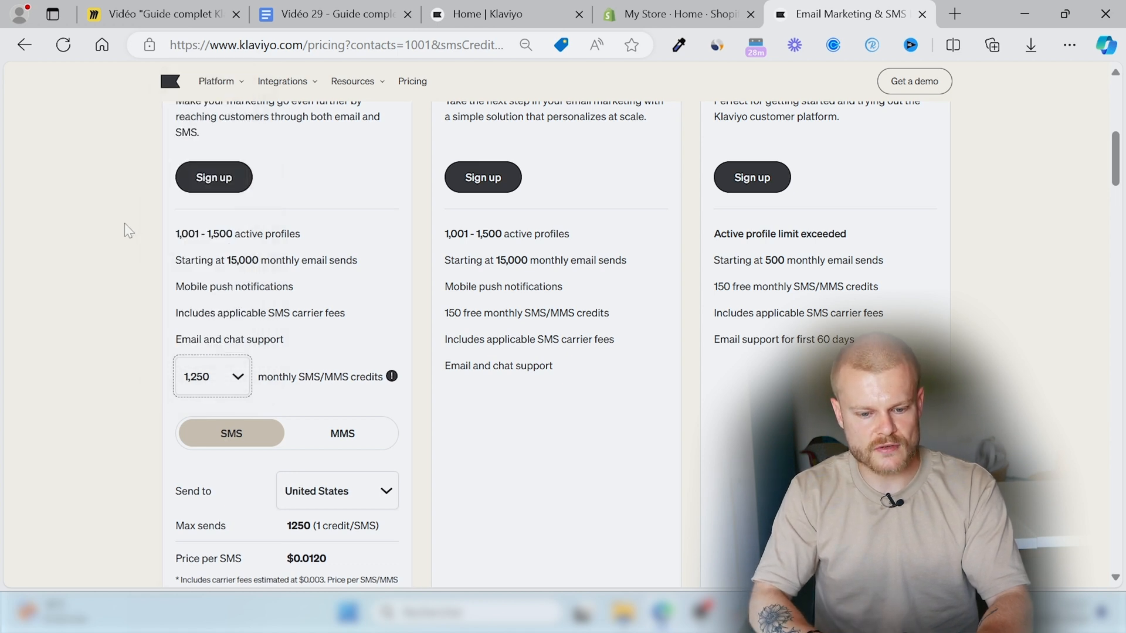
scroll(125, 223, "down", 2)
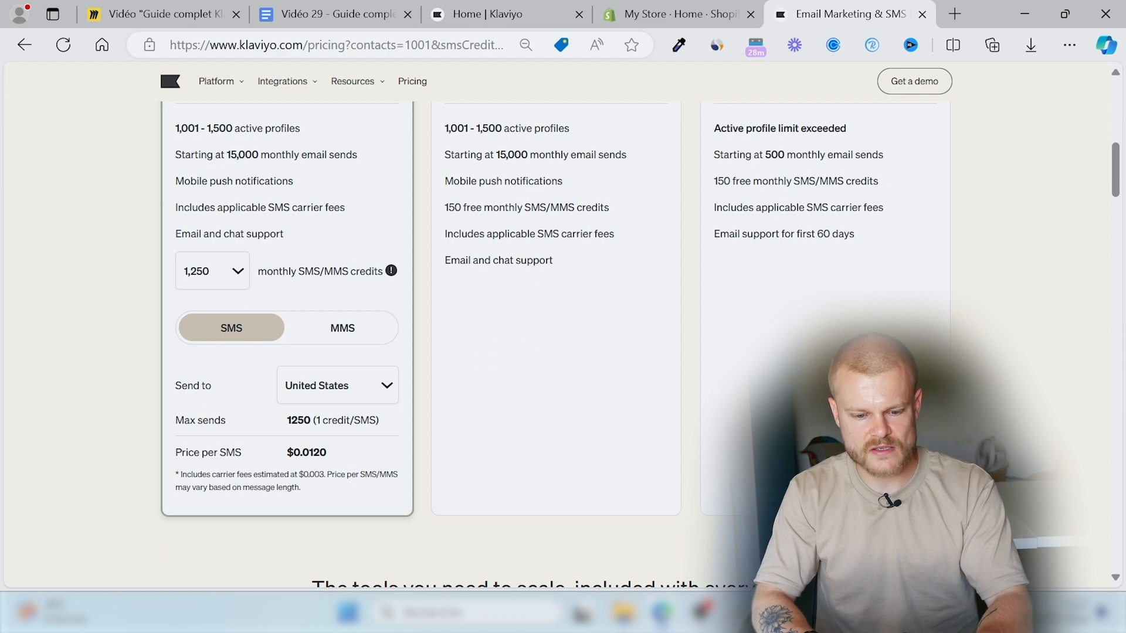
left_click(308, 387)
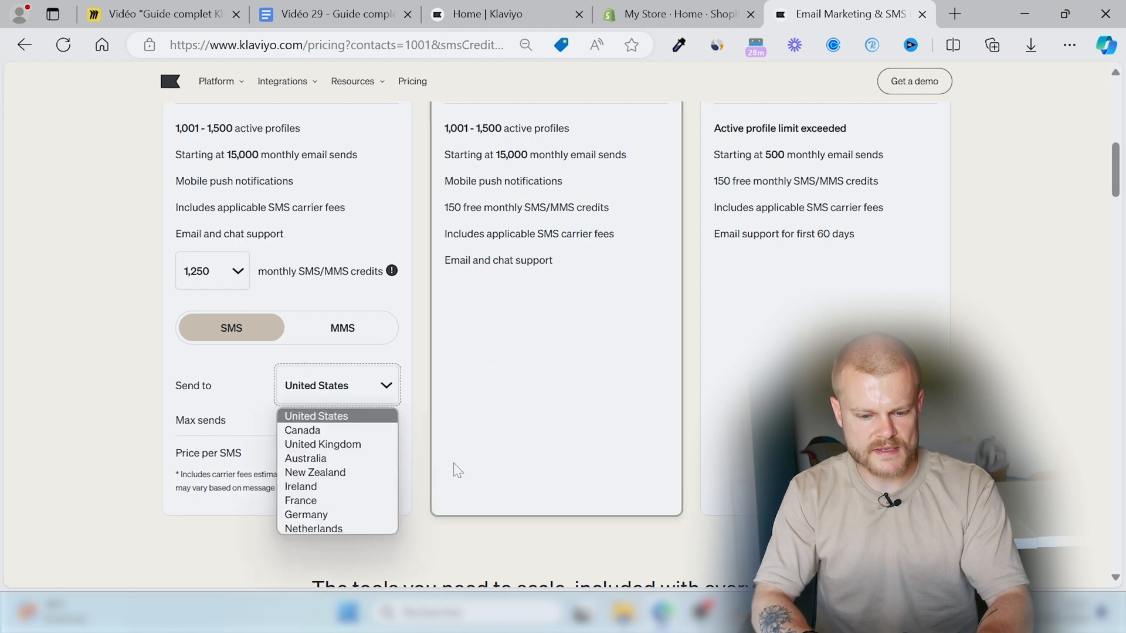
key("Escape")
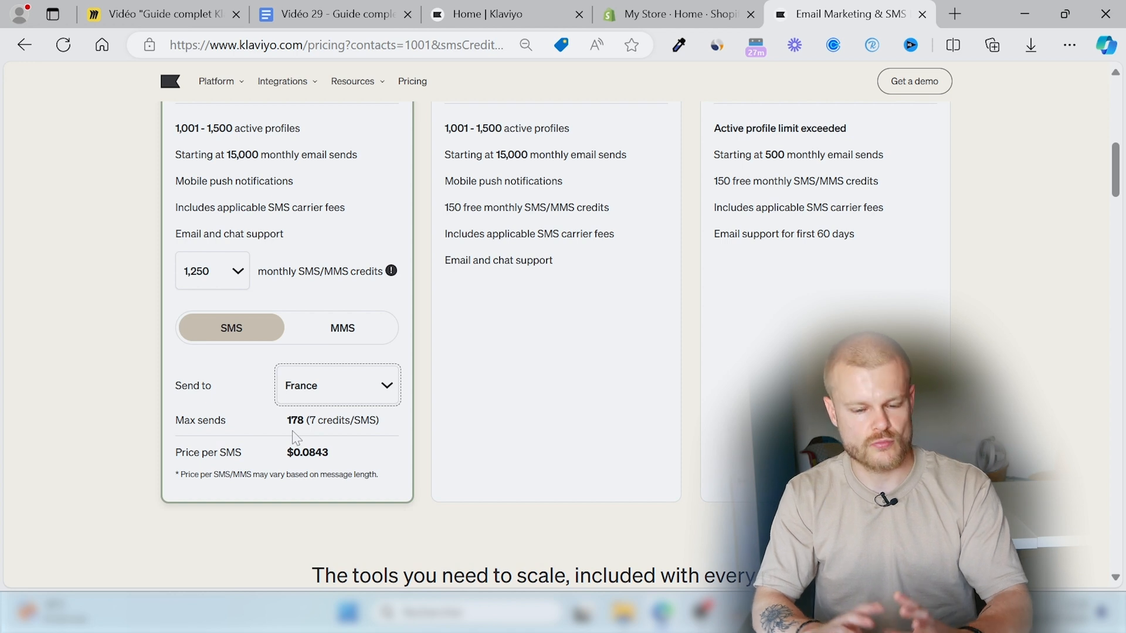
Step: Set the monthly SMS/MMS credits to 10,000 and check the Email and SMS plan's price and maximum sends
left_click(212, 286)
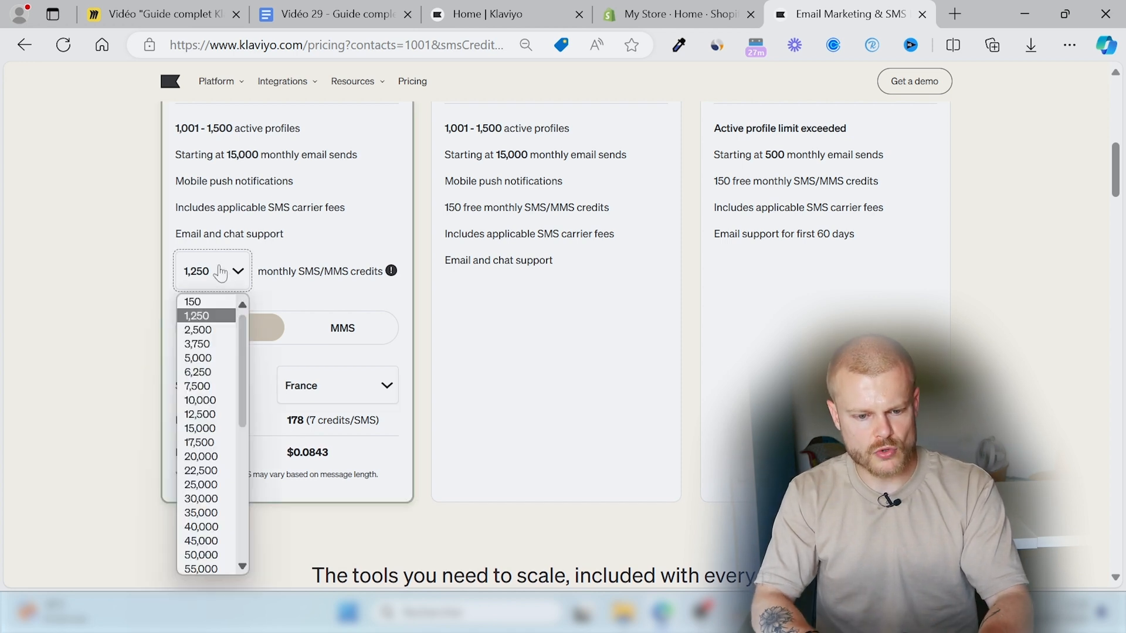
left_click(203, 400)
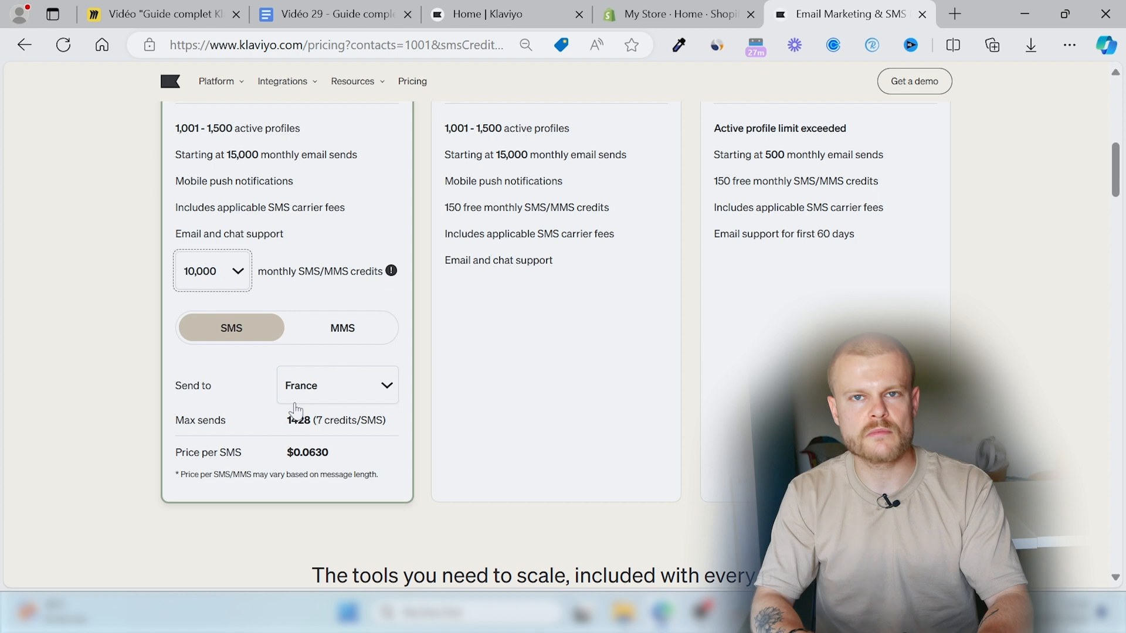
scroll(82, 404, "up", 2)
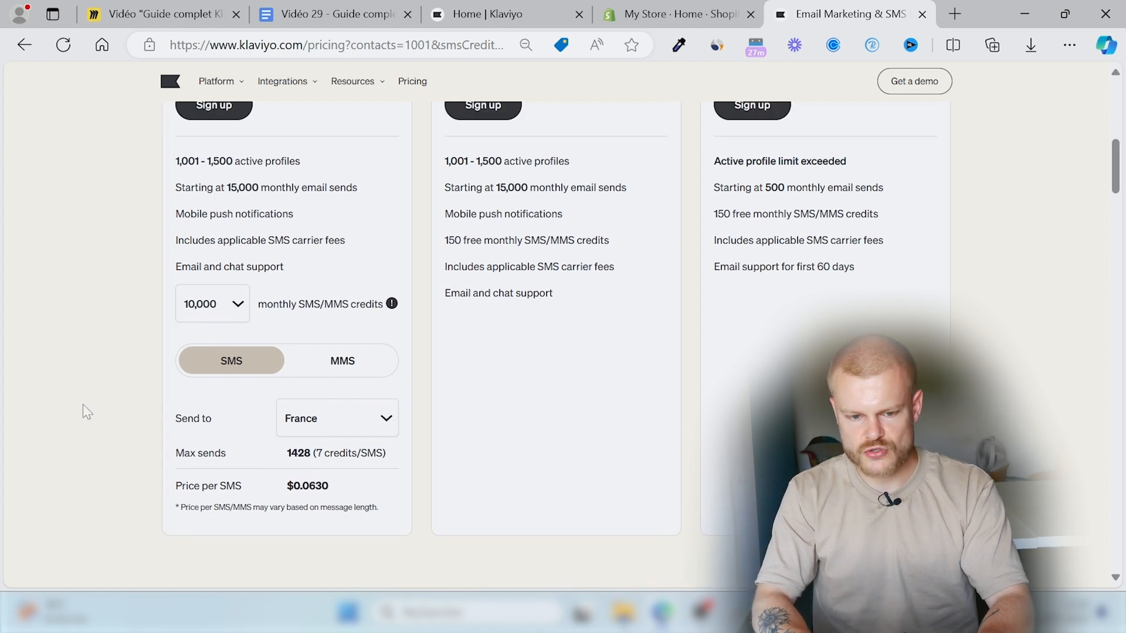
scroll(82, 403, "up", 4)
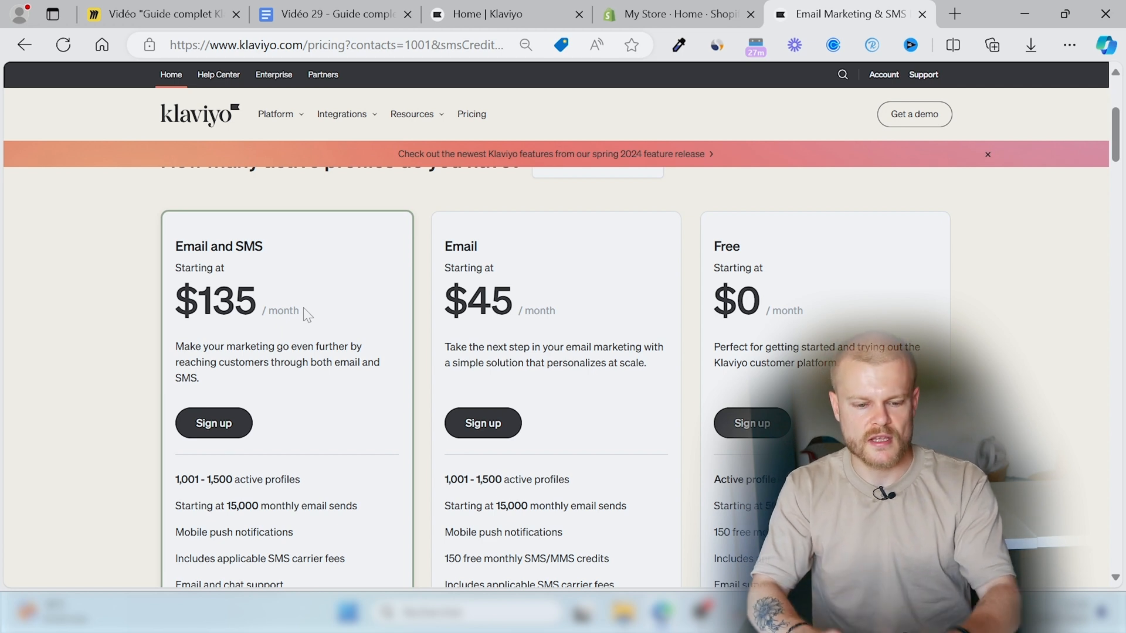
scroll(112, 381, "down", 3)
scroll(113, 377, "down", 2)
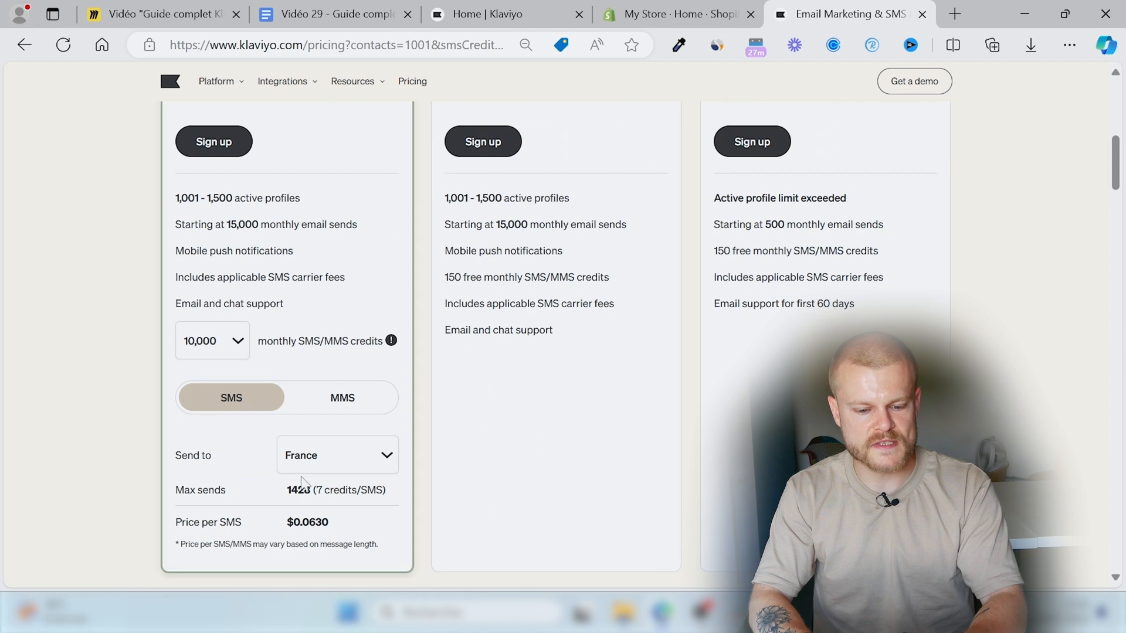
scroll(375, 563, "up", 1)
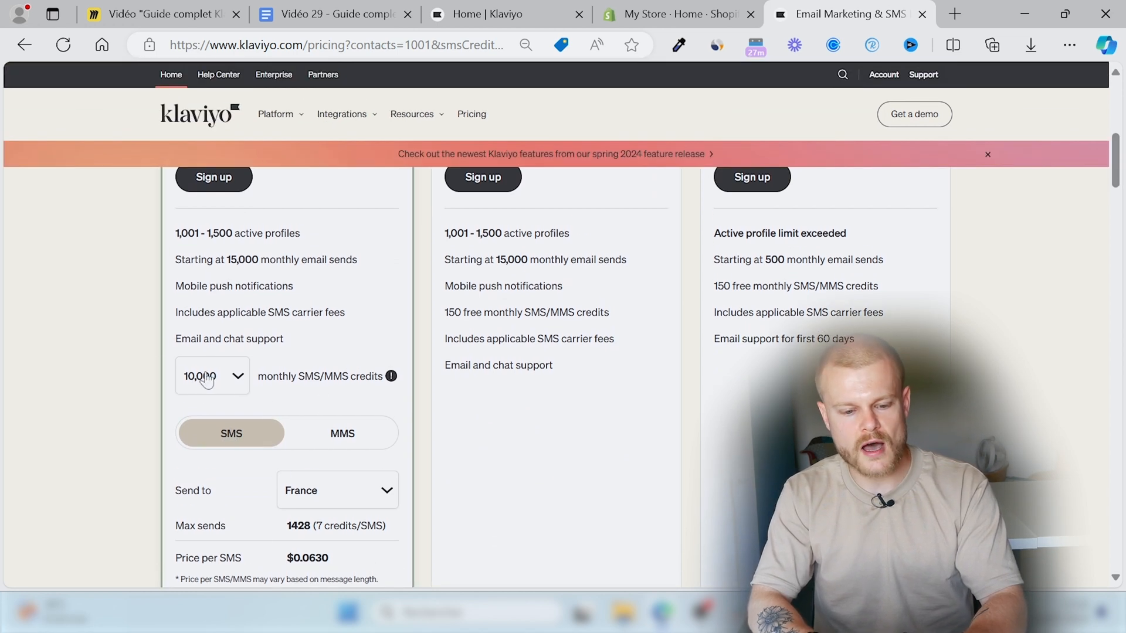
Step: Set the monthly SMS/MMS credits of the Email and SMS plan to 20,000
left_click(202, 377)
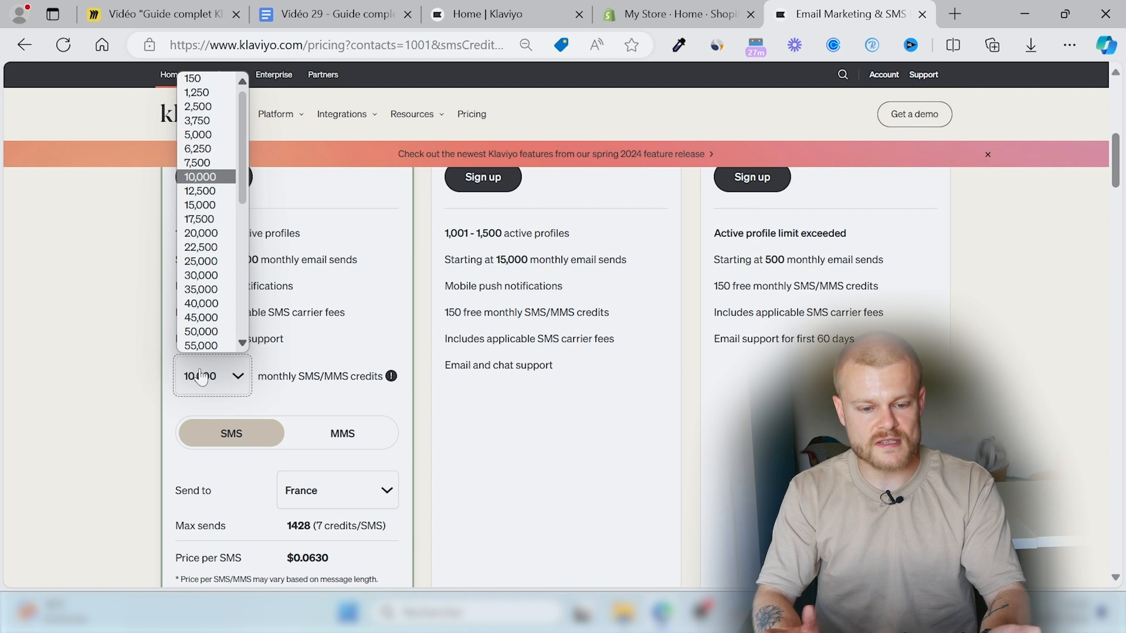
left_click(201, 304)
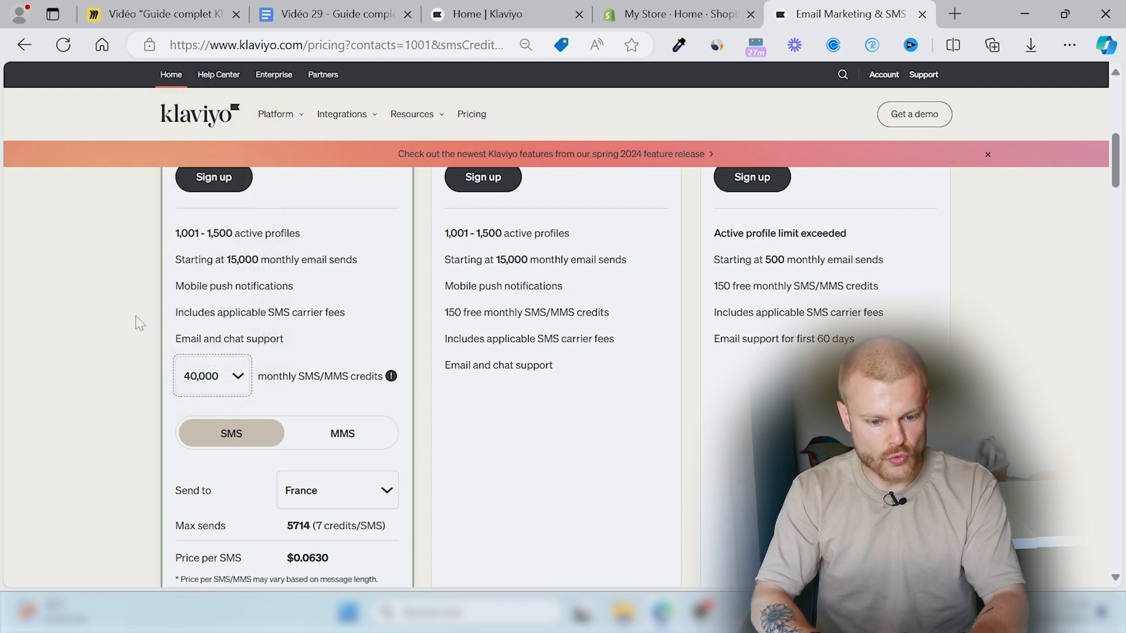
key("Up")
key("Up")
key("Up")
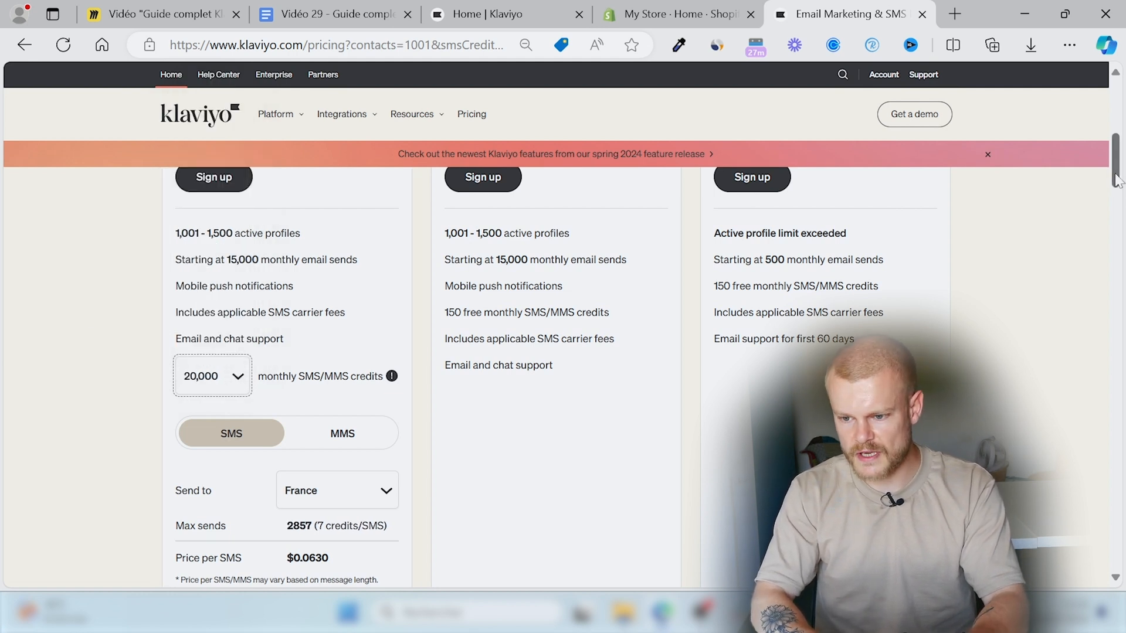
Step: Examine the Email and SMS plan's monthly price and its SMS cost details for France
scroll(1117, 176, "up", 5)
scroll(1116, 181, "down", 4)
scroll(1100, 156, "down", 1)
scroll(1094, 136, "up", 6)
scroll(1093, 175, "down", 5)
scroll(1094, 205, "down", 5)
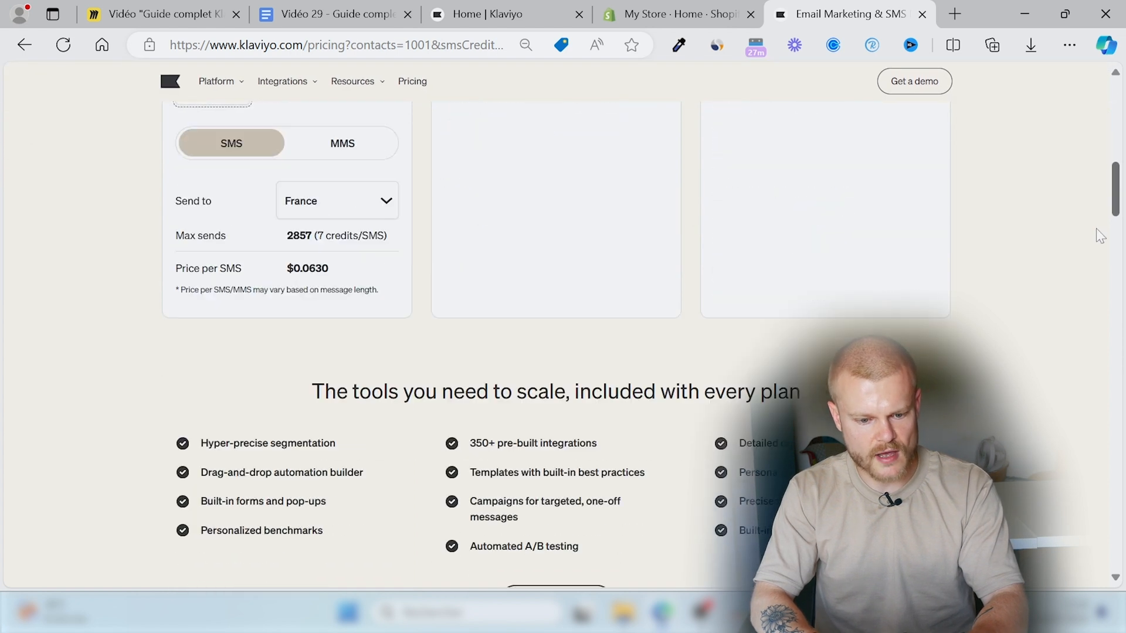
scroll(1093, 221, "up", 2)
left_click_drag(1087, 212, 1086, 213)
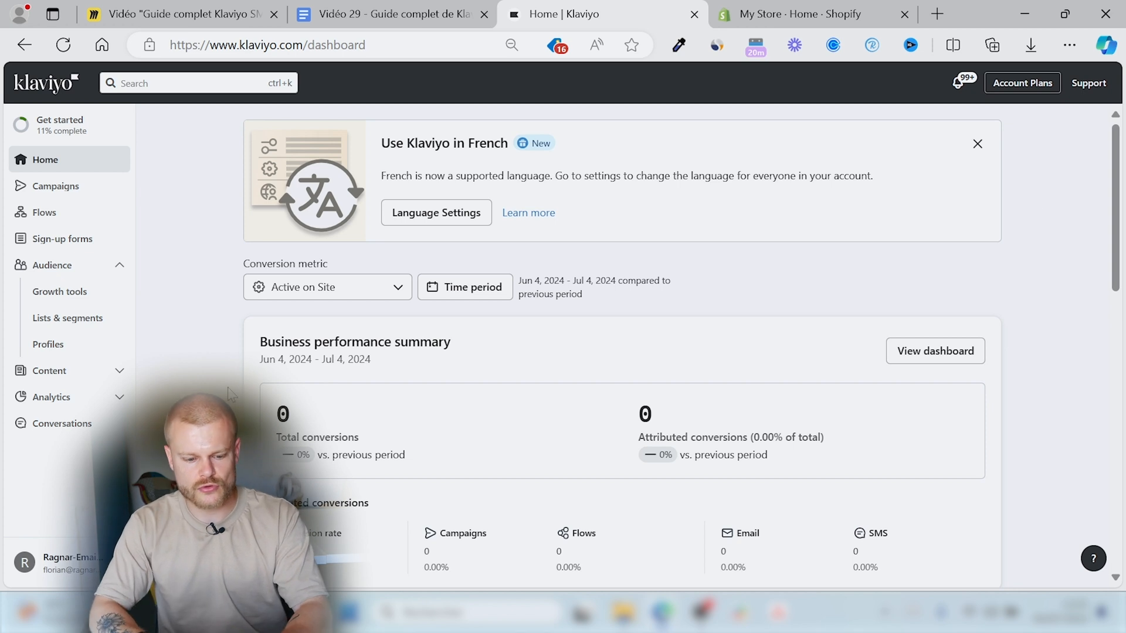
Step: Open the SMS settings of the Klaviyo account and start the free SMS setup
left_click(85, 578)
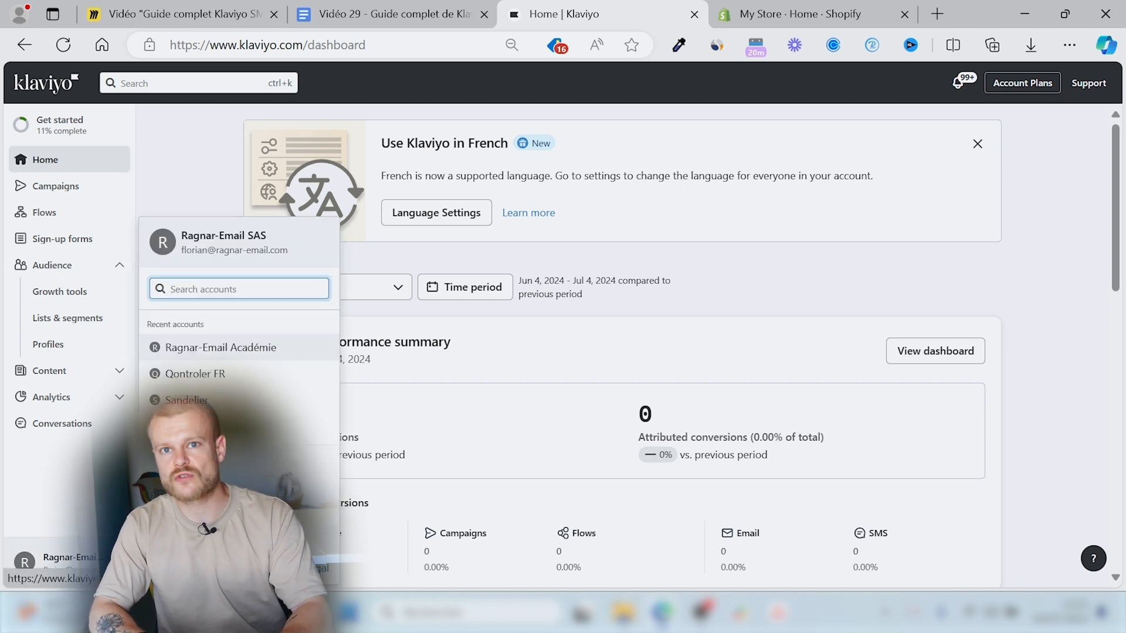
left_click(190, 463)
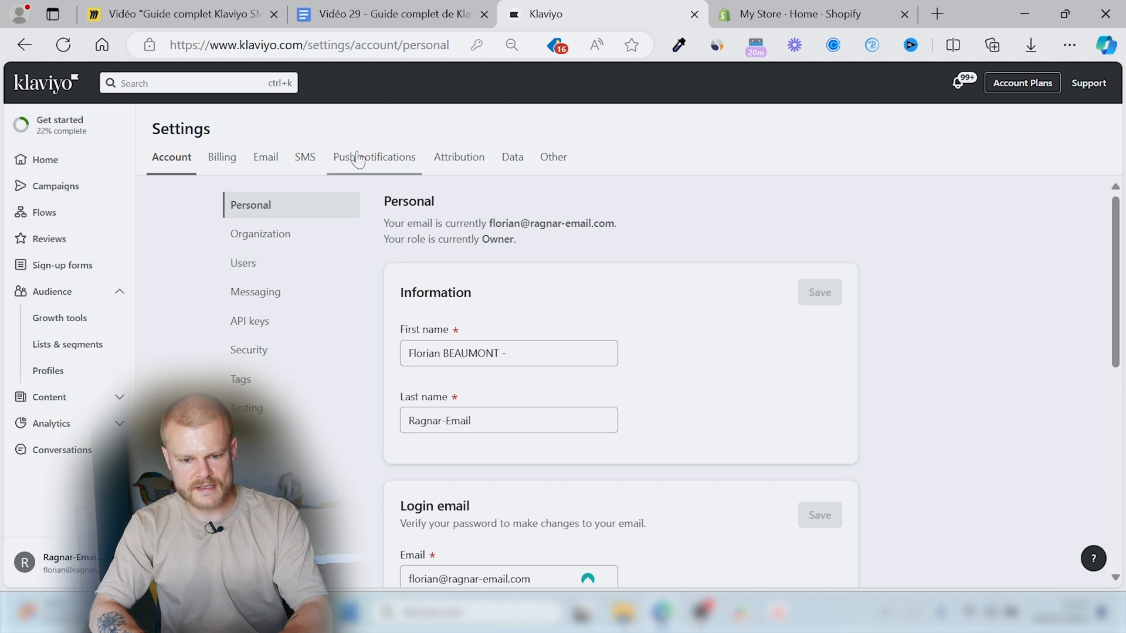
left_click(302, 170)
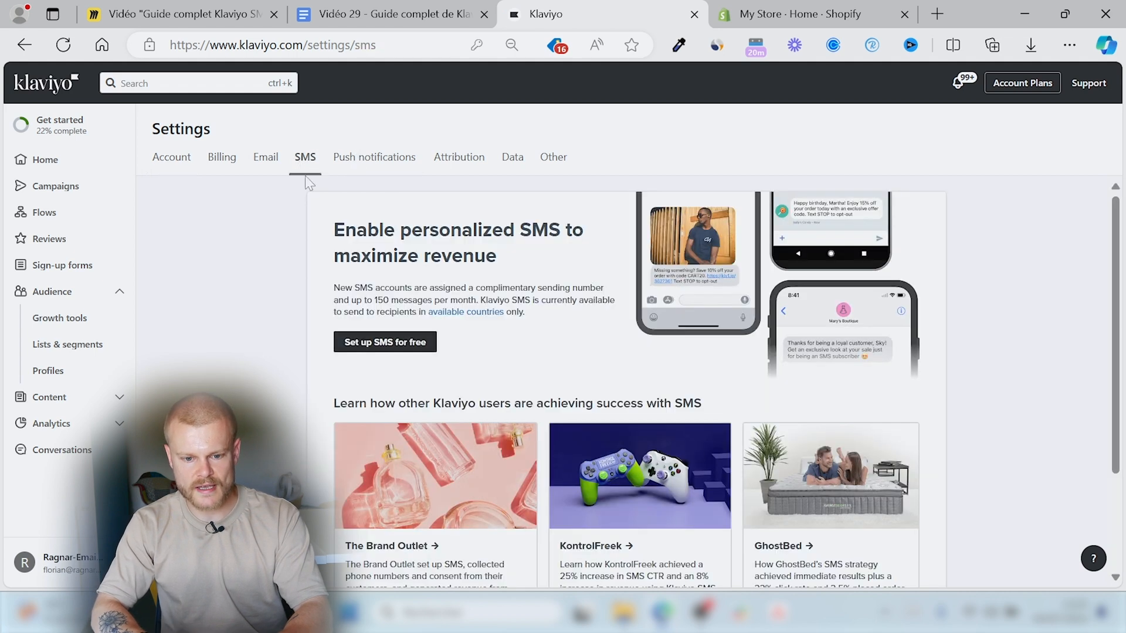
left_click(360, 343)
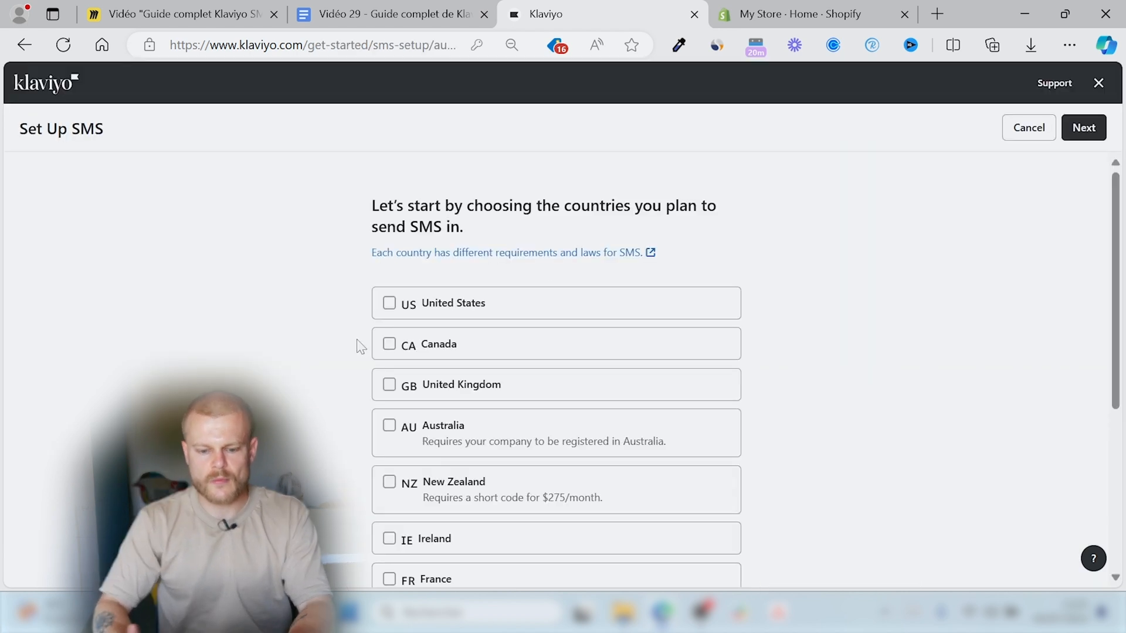
Step: Choose France as the only country to send SMS in and continue to the sending information
scroll(331, 348, "down", 3)
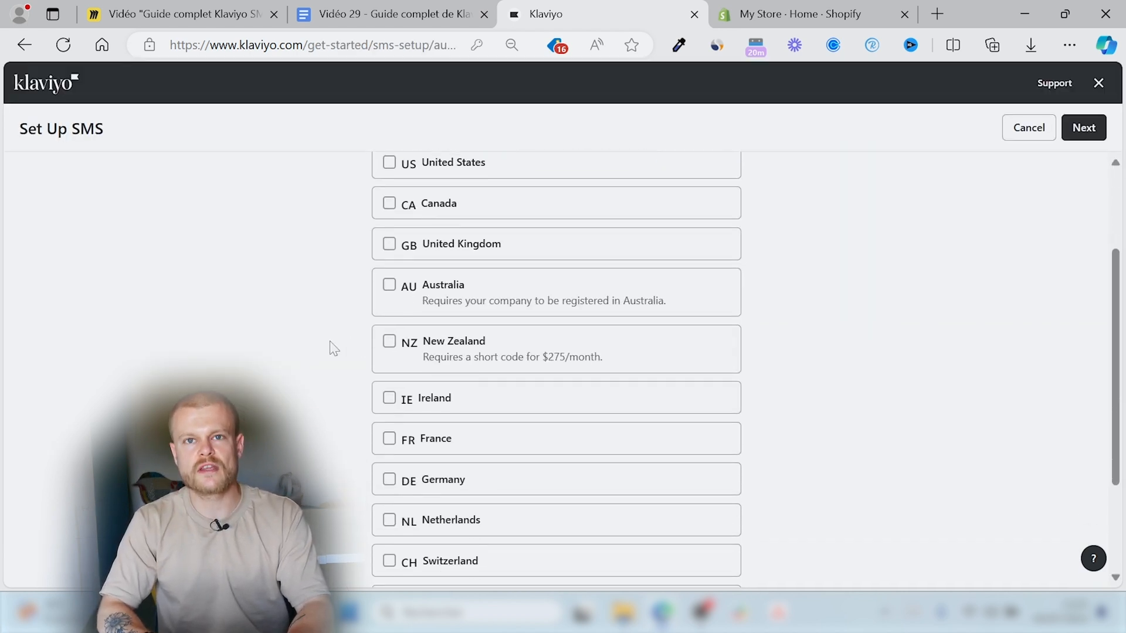
scroll(332, 348, "down", 1)
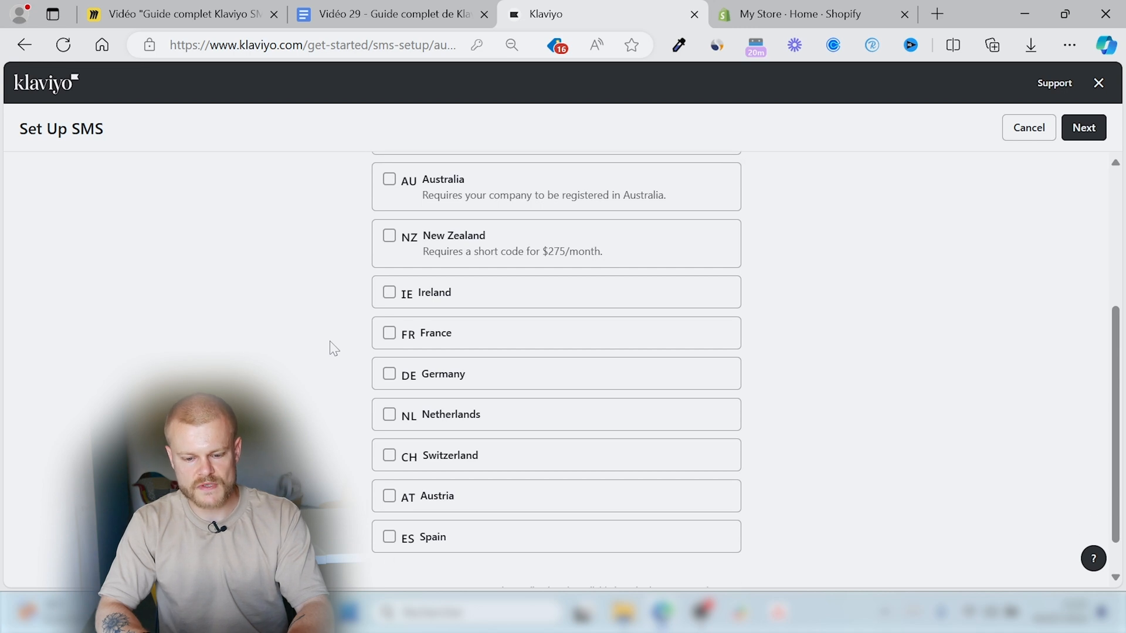
left_click(518, 251)
left_click(451, 300)
left_click(447, 328)
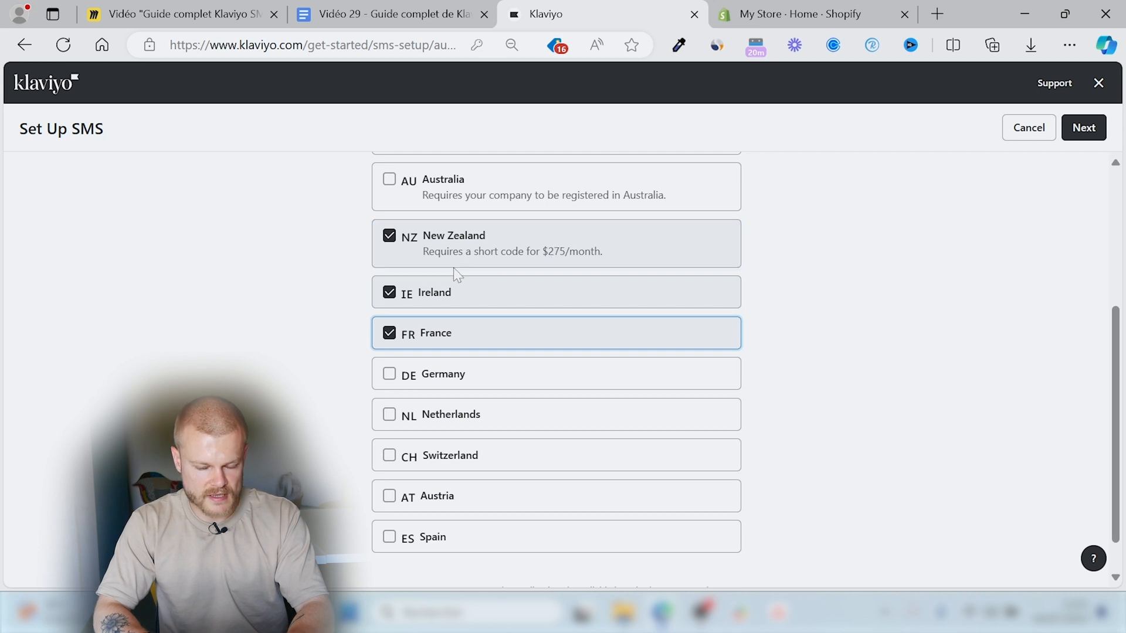
left_click(512, 265)
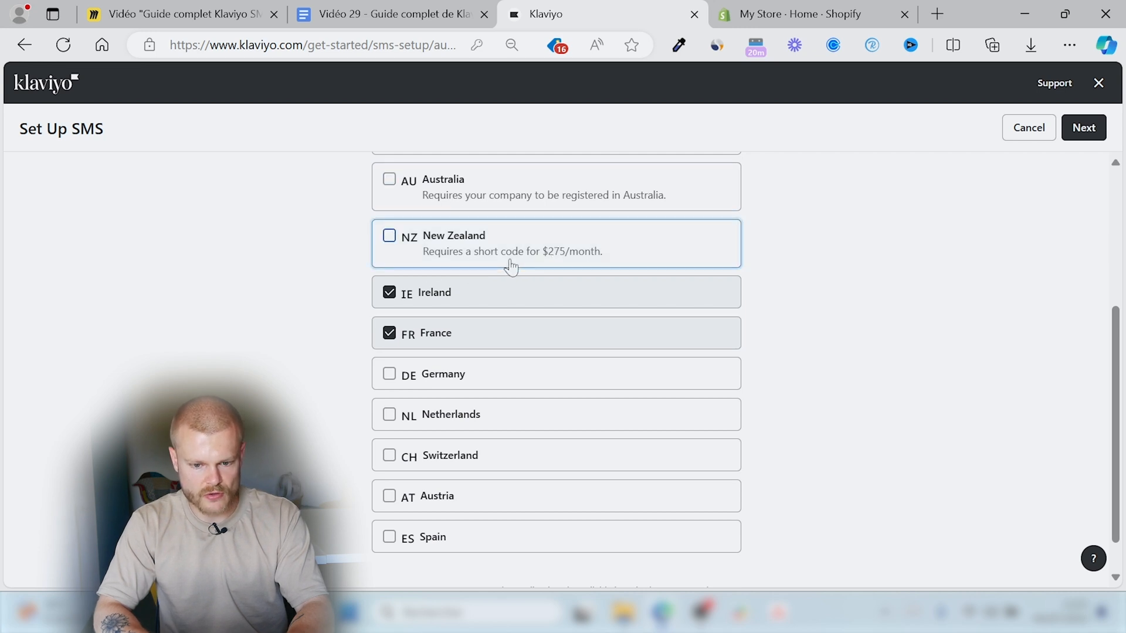
left_click(450, 306)
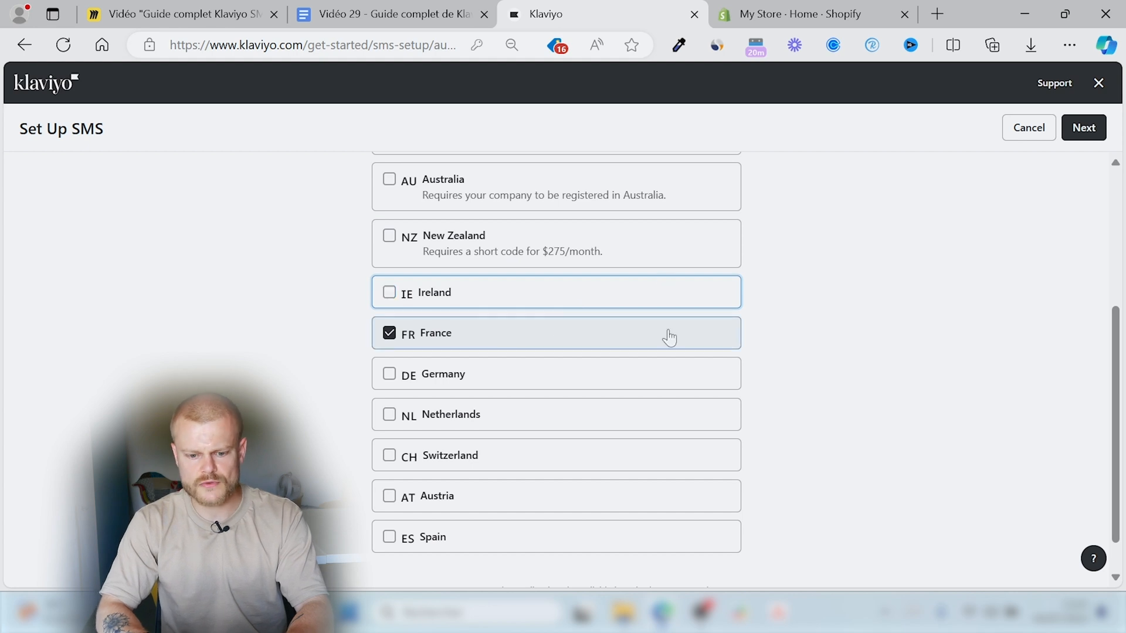
left_click(1071, 135)
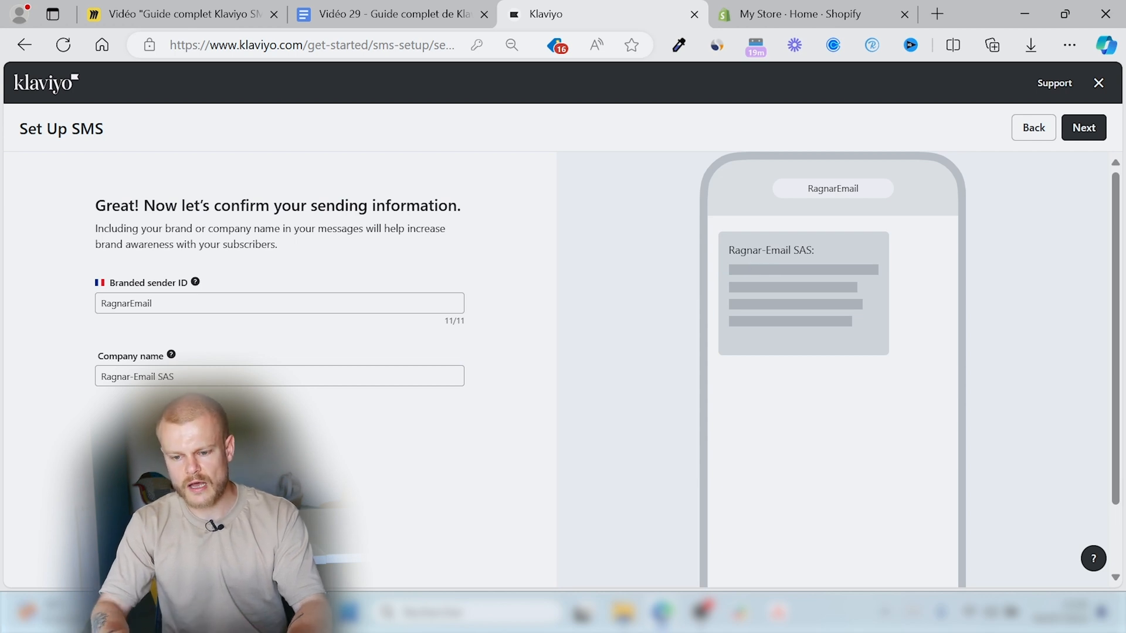
Step: Try to change the branded sender ID to "Ragnar Email" with a space between the words
left_click_drag(729, 250, 799, 263)
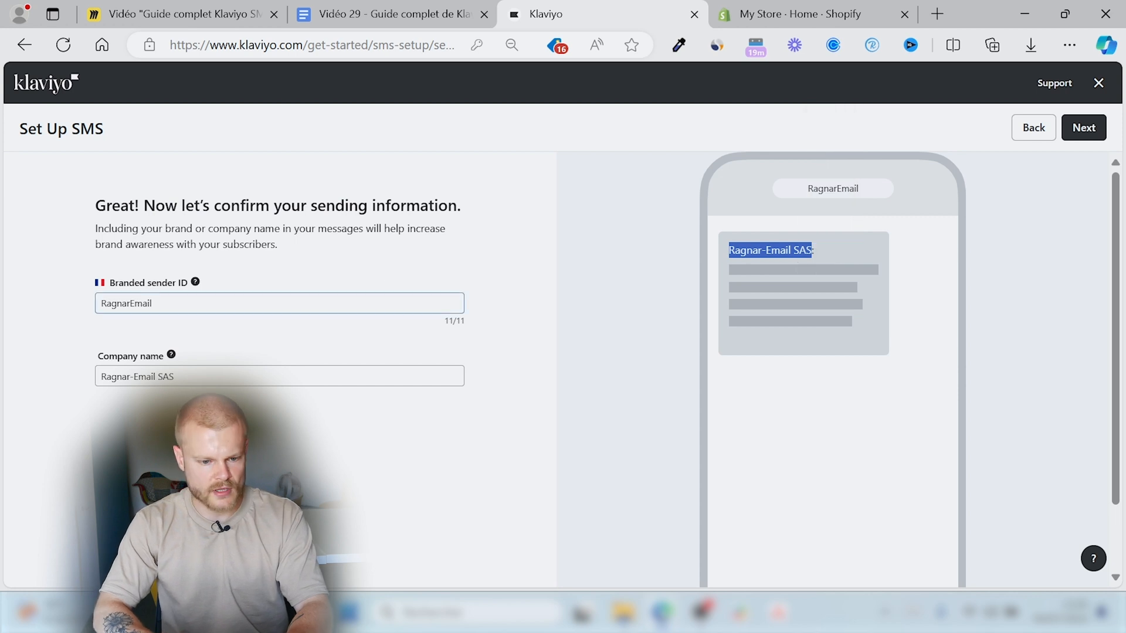
left_click(149, 303)
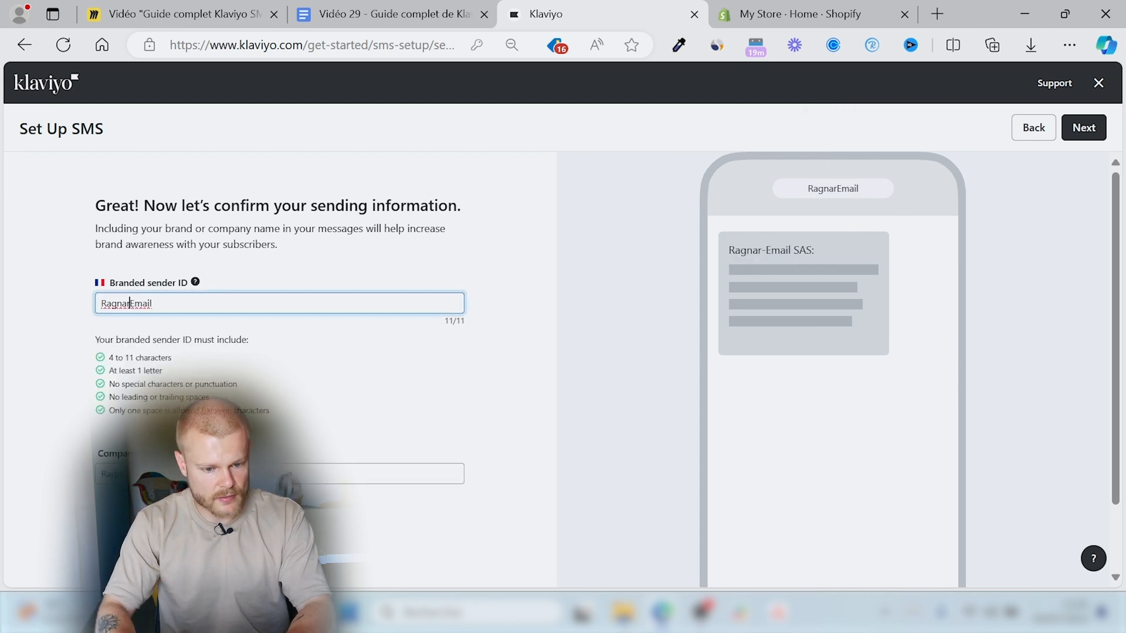
key("BackSpace")
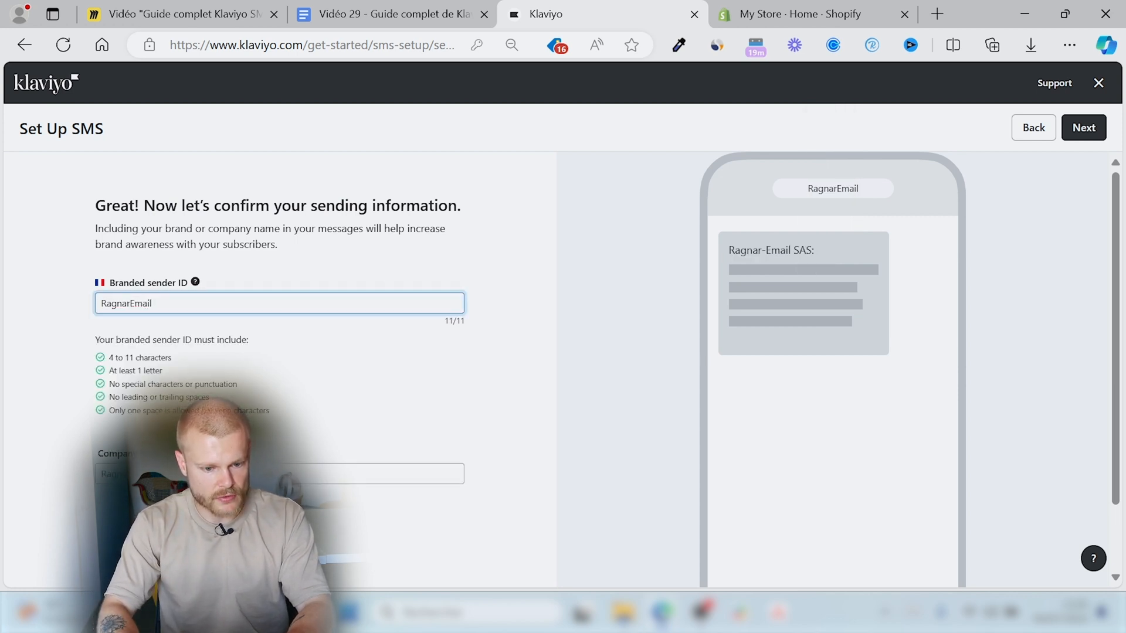
left_click(297, 254)
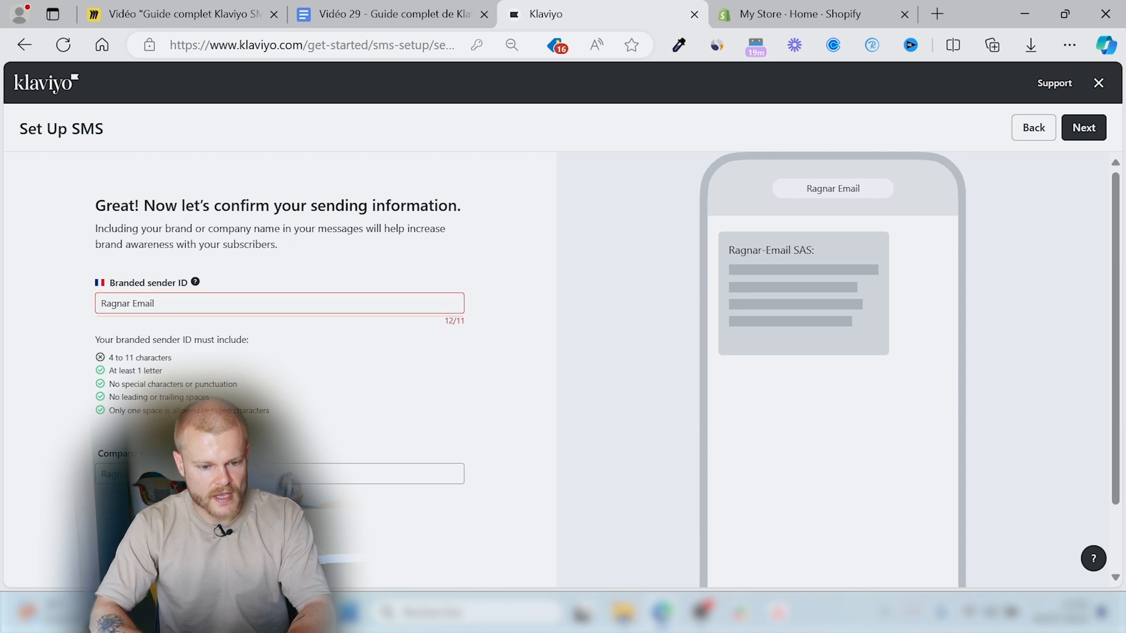
Step: Remove the space from the branded sender ID so that it reads RagnarEmail
left_click(133, 304)
key("BackSpace")
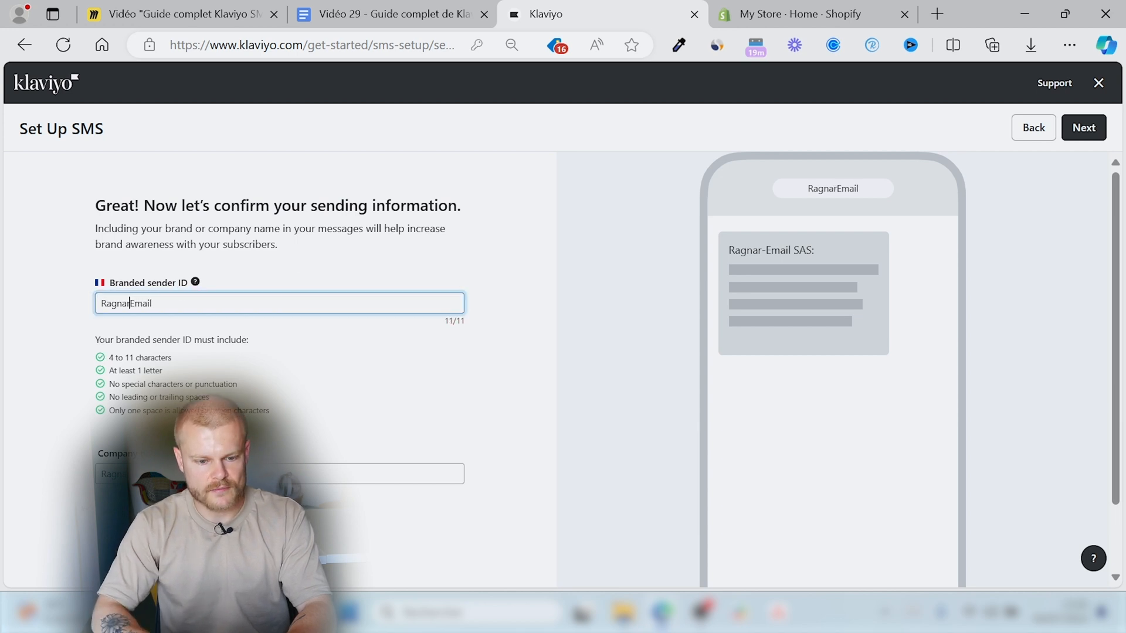
left_click(328, 276)
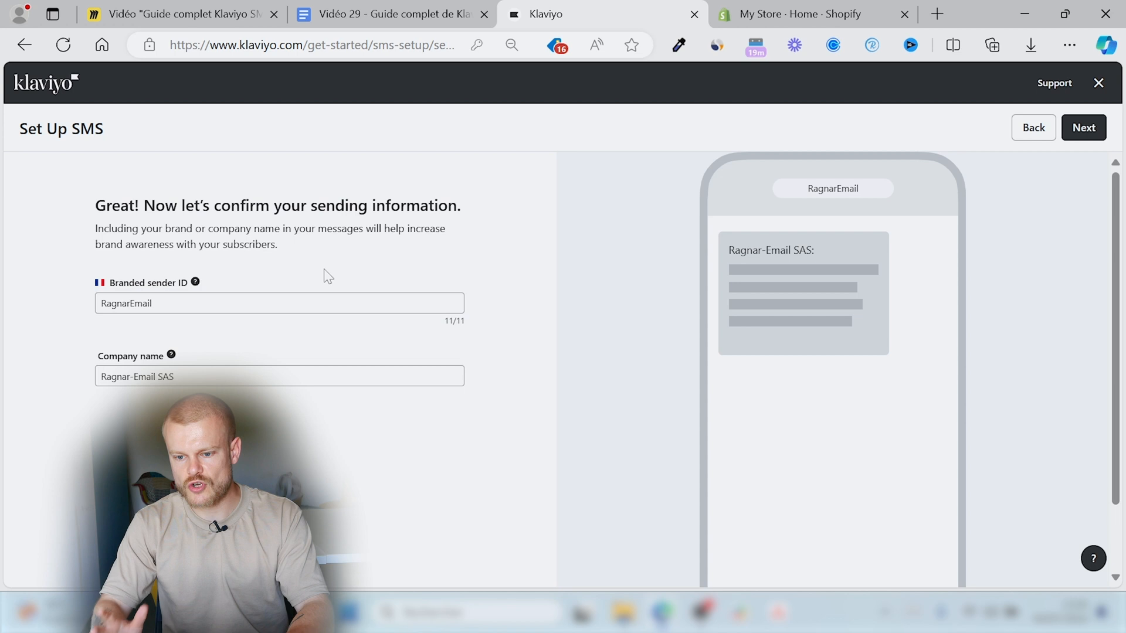
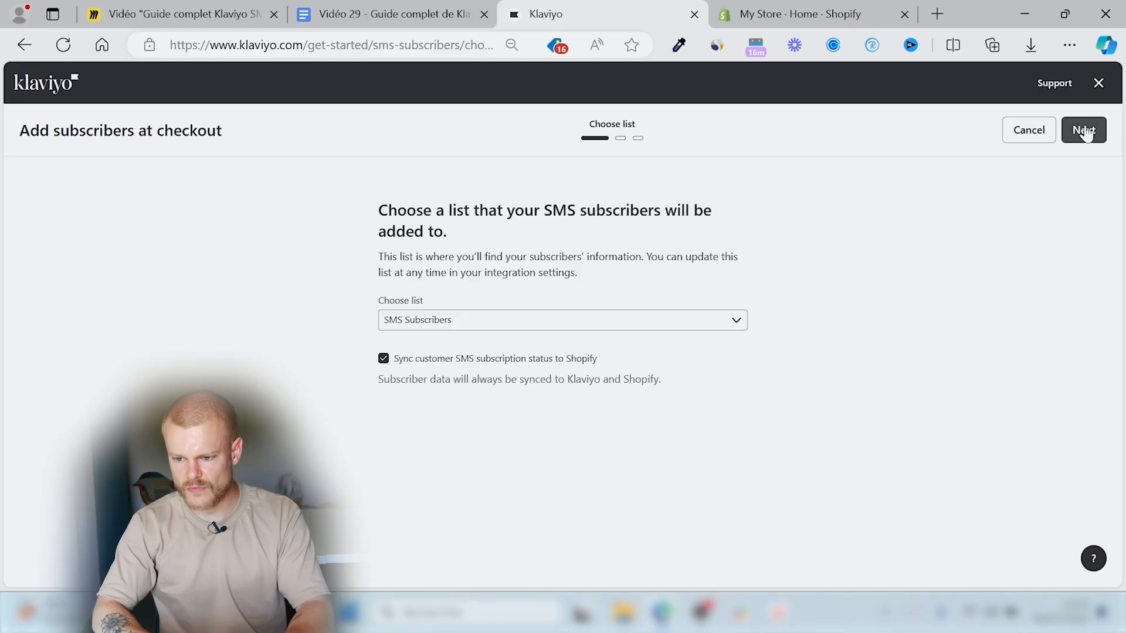
Step: Confirm SMS Subscribers as the list for checkout subscribers, with status synced to Shopify, and open the Shopify checkout settings
left_click(1084, 130)
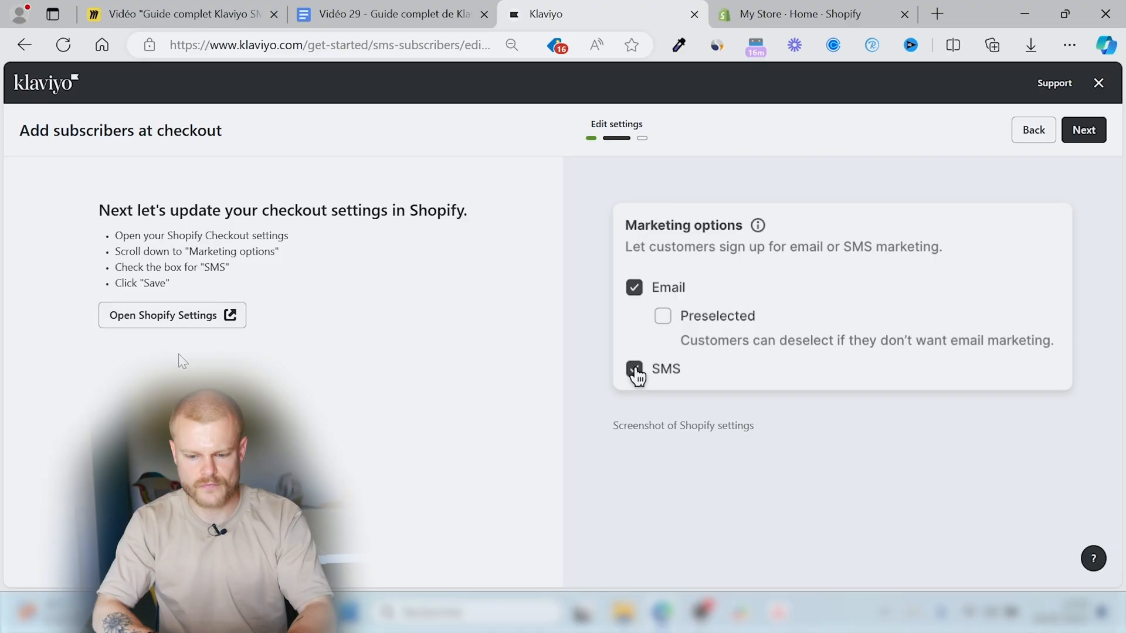
left_click(133, 322)
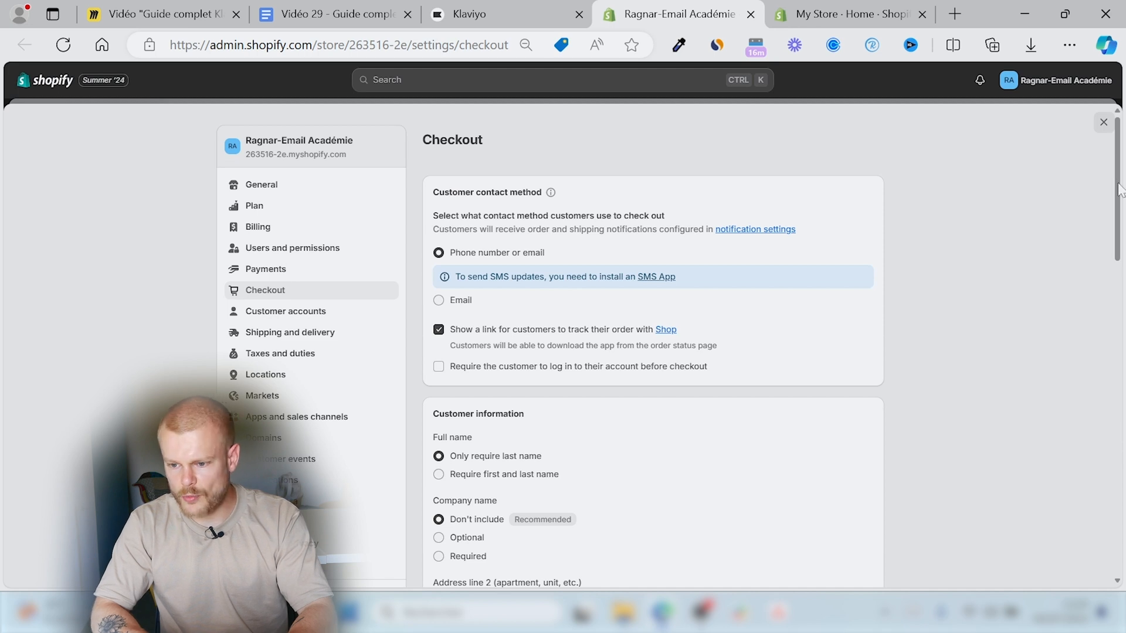
scroll(1120, 191, "down", 2)
scroll(1098, 140, "up", 2)
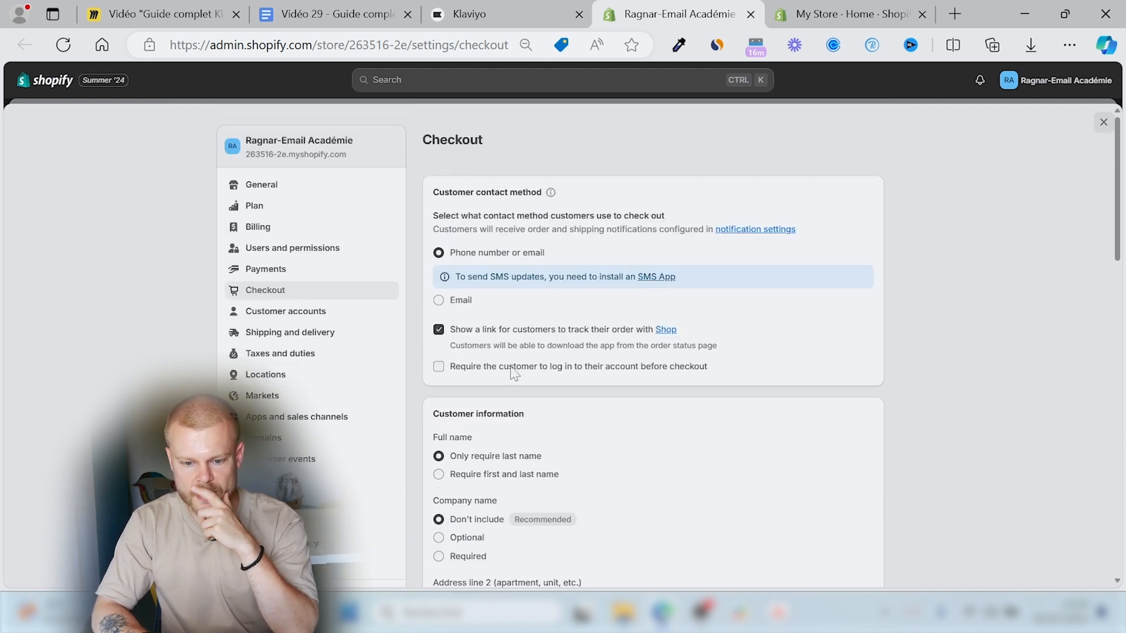
Step: Set the checkout's customer contact method to Email and require customers' first and last name
left_click(457, 302)
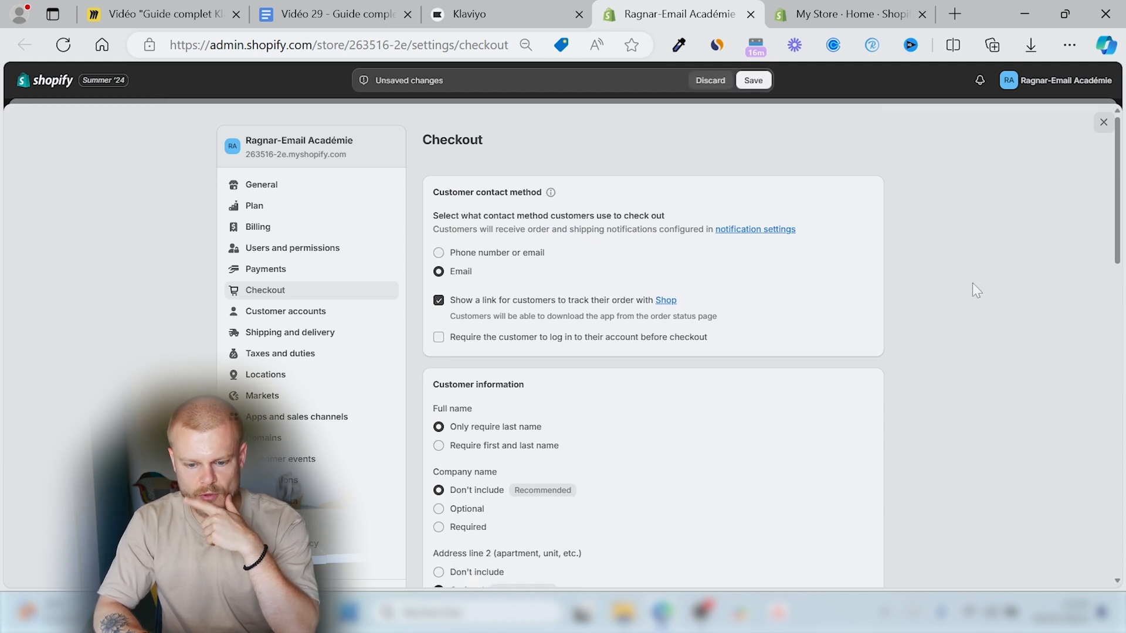
left_click_drag(1116, 216, 1121, 283)
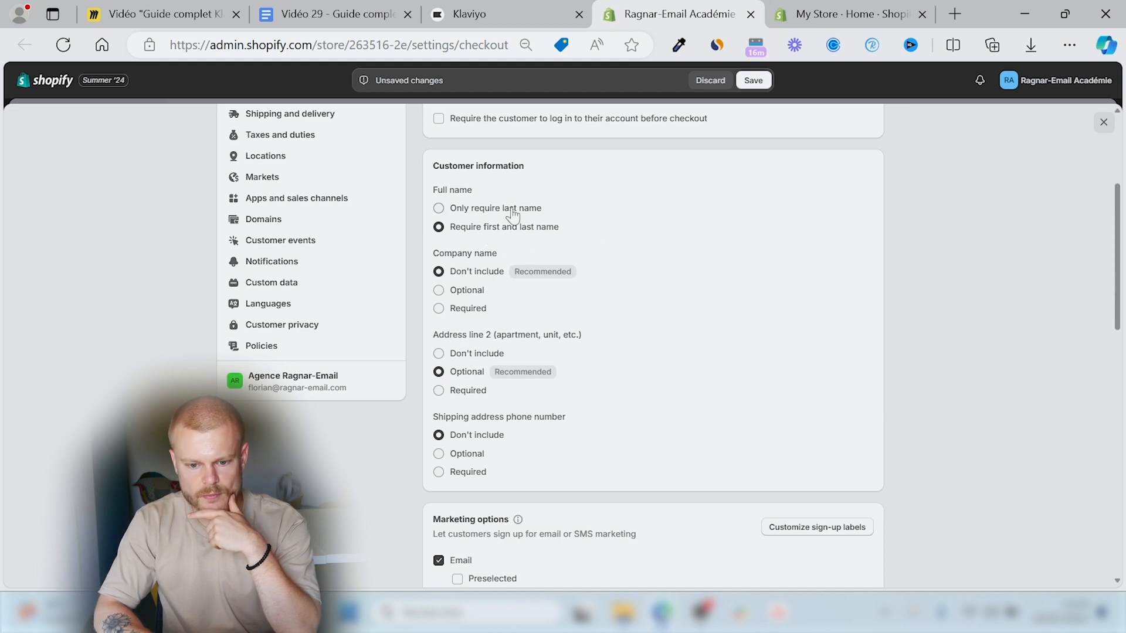
Step: Enable SMS sign-up and email preselection in the checkout's marketing options and save the checkout settings
scroll(1119, 298, "down", 4)
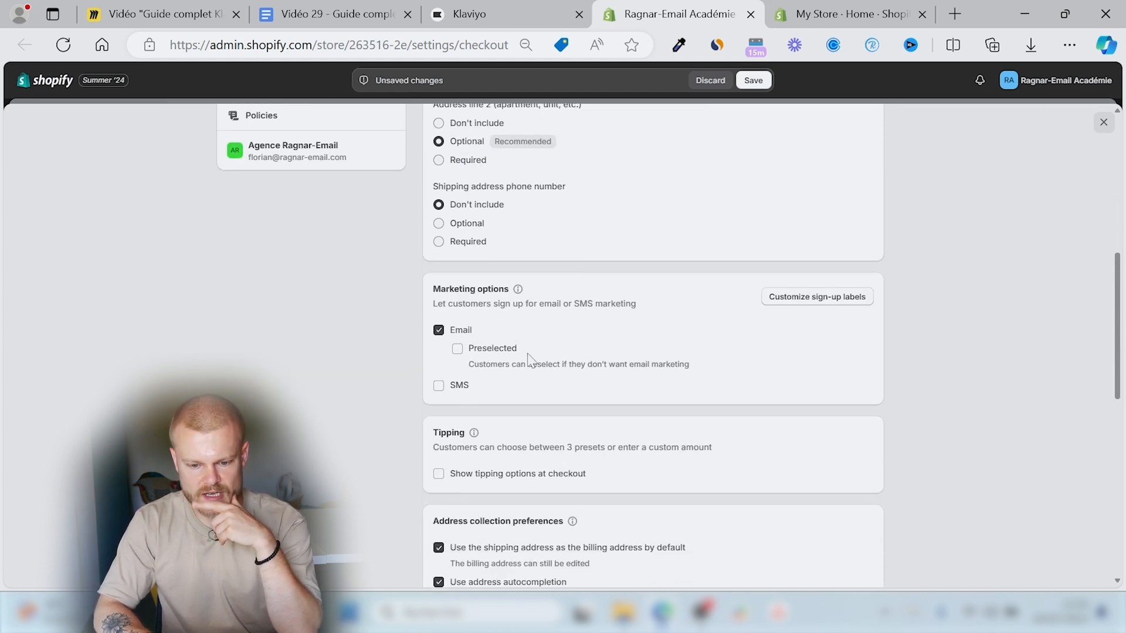
left_click(440, 386)
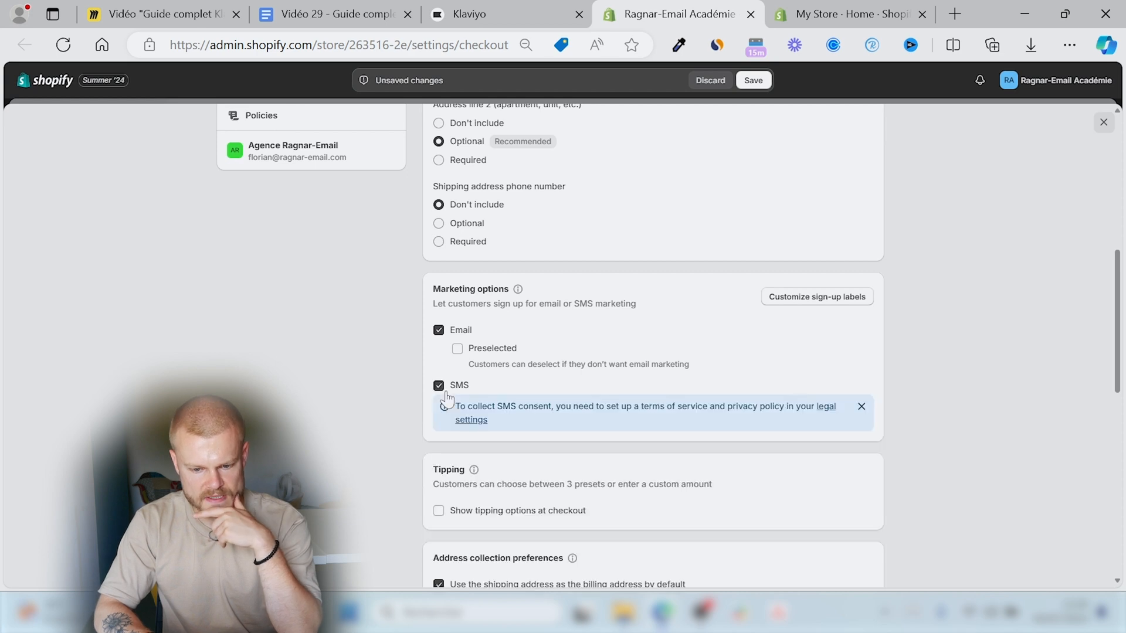
left_click(459, 350)
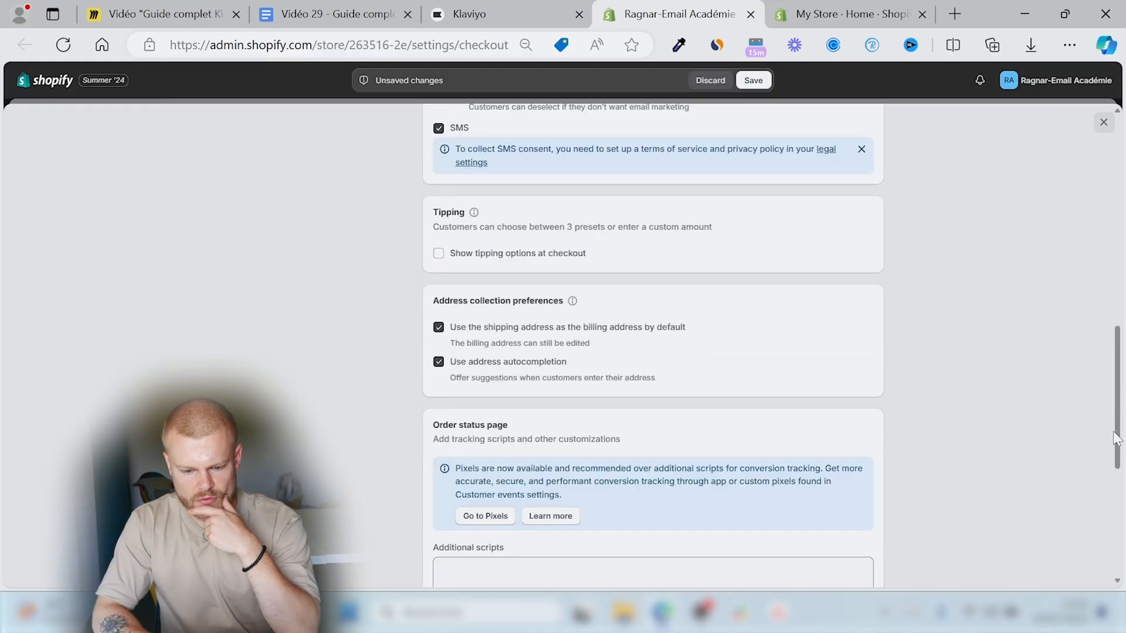
scroll(1117, 519, "down", 4)
scroll(1116, 519, "down", 2)
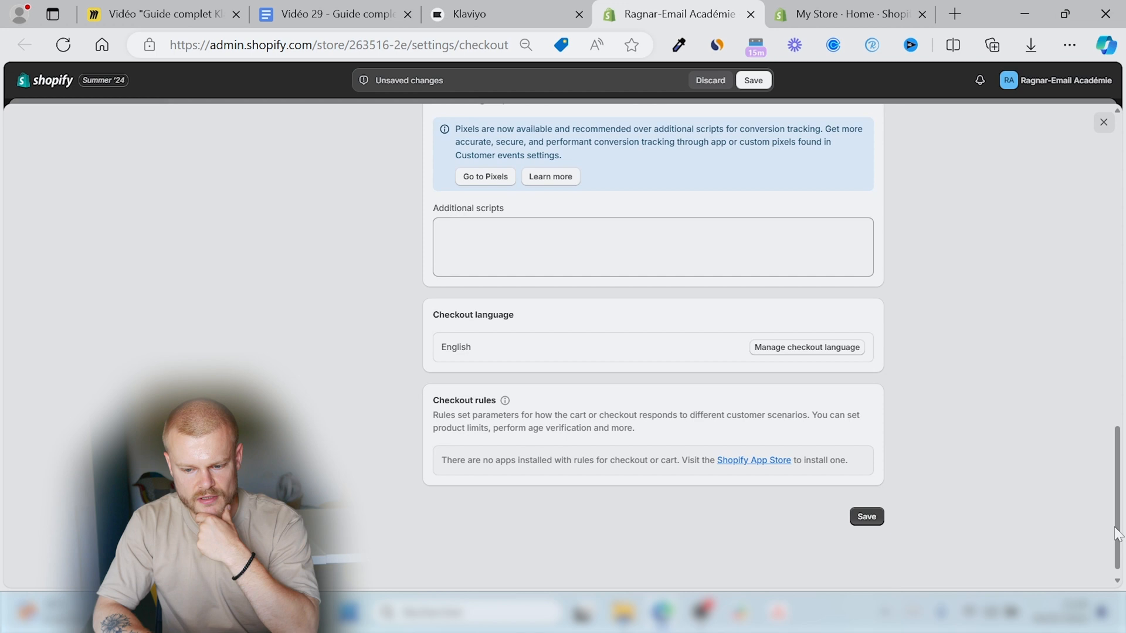
left_click(868, 502)
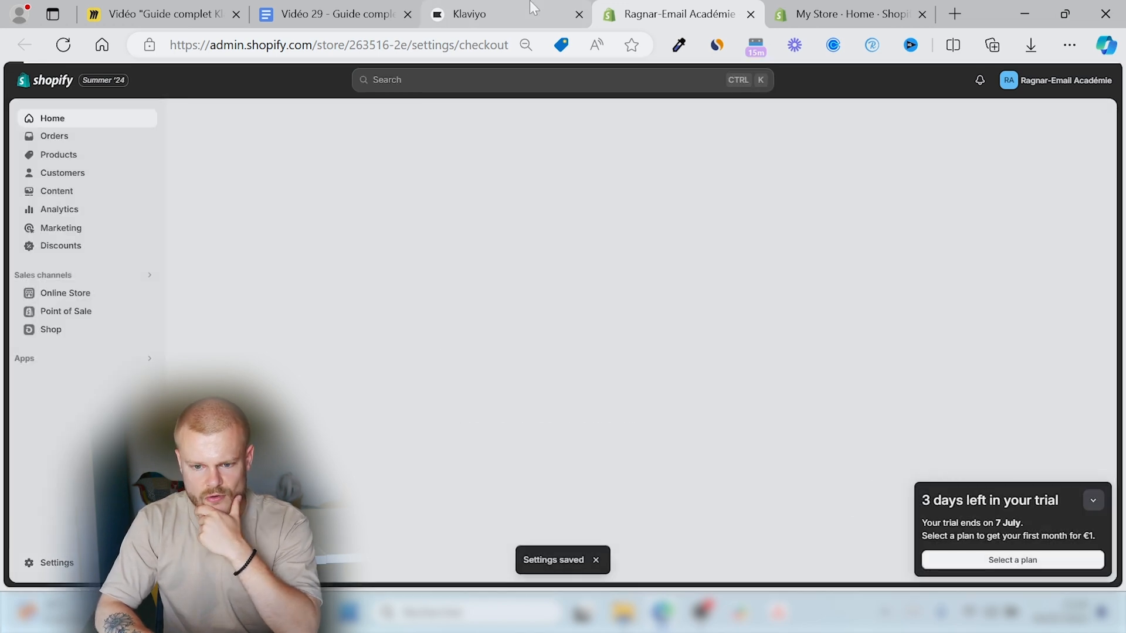
Step: Switch back to Klaviyo and finish the setup for adding SMS subscribers at checkout
left_click(530, 7)
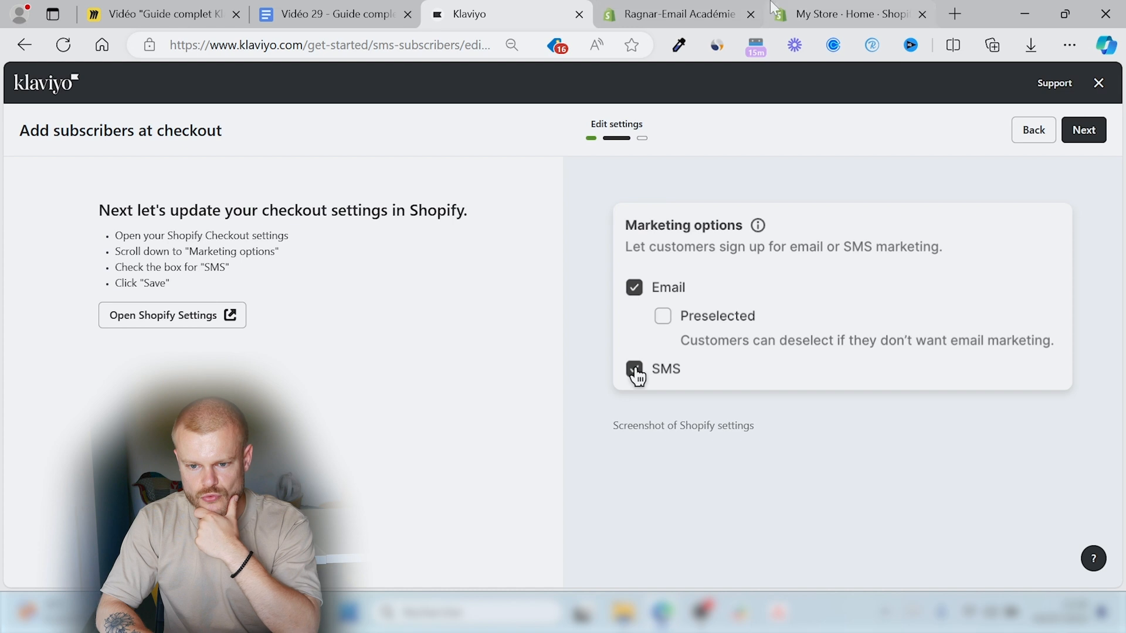
left_click(675, 9)
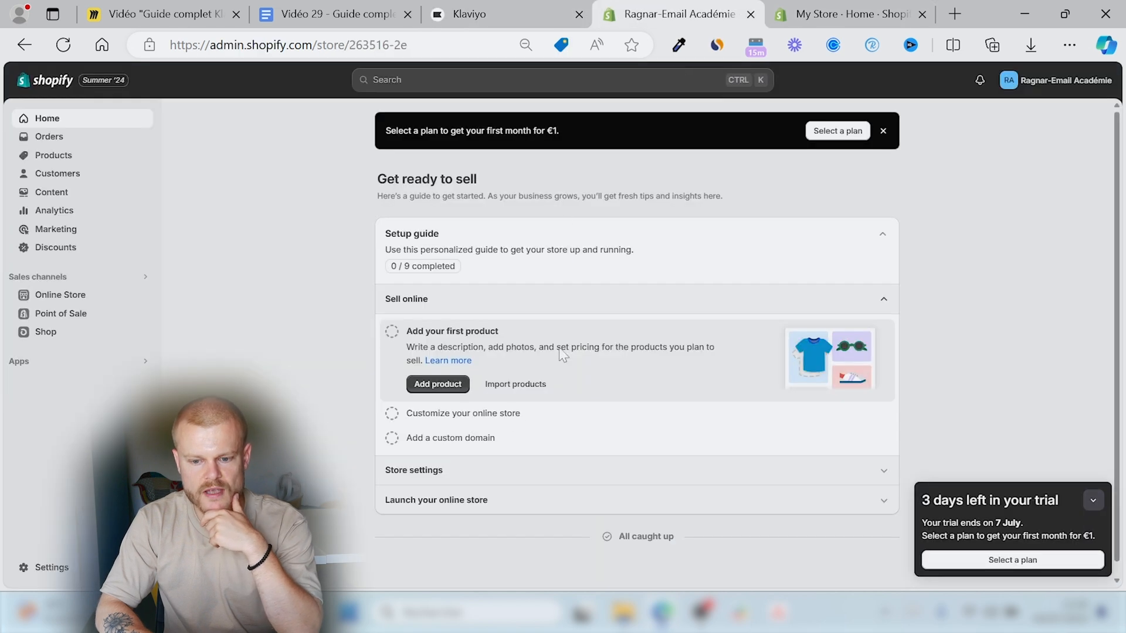
left_click(530, 7)
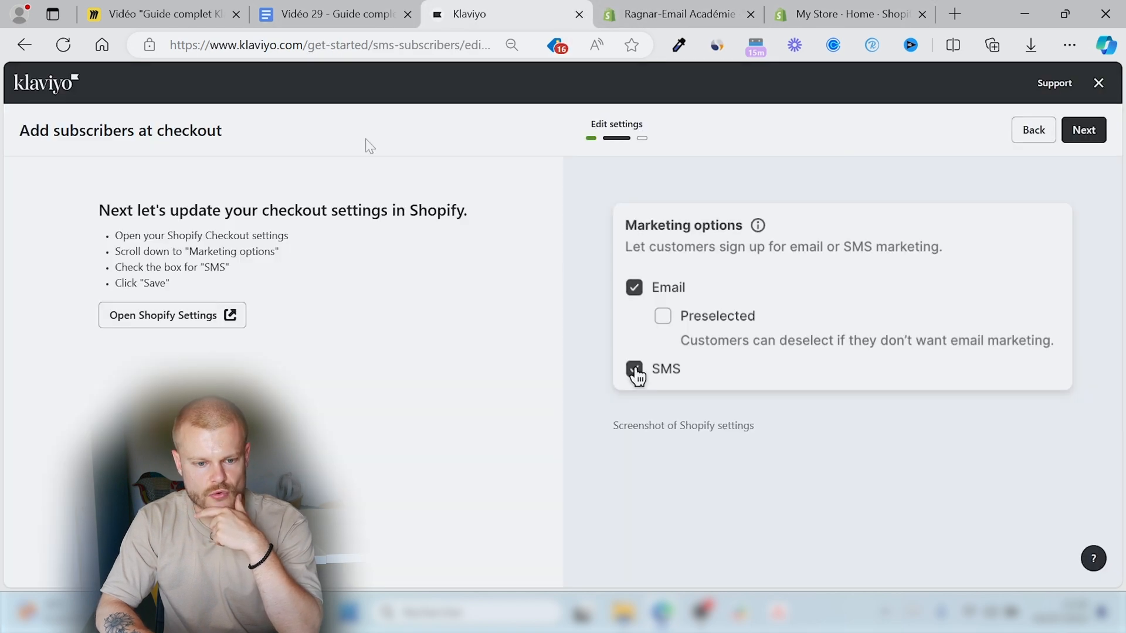
left_click(1085, 130)
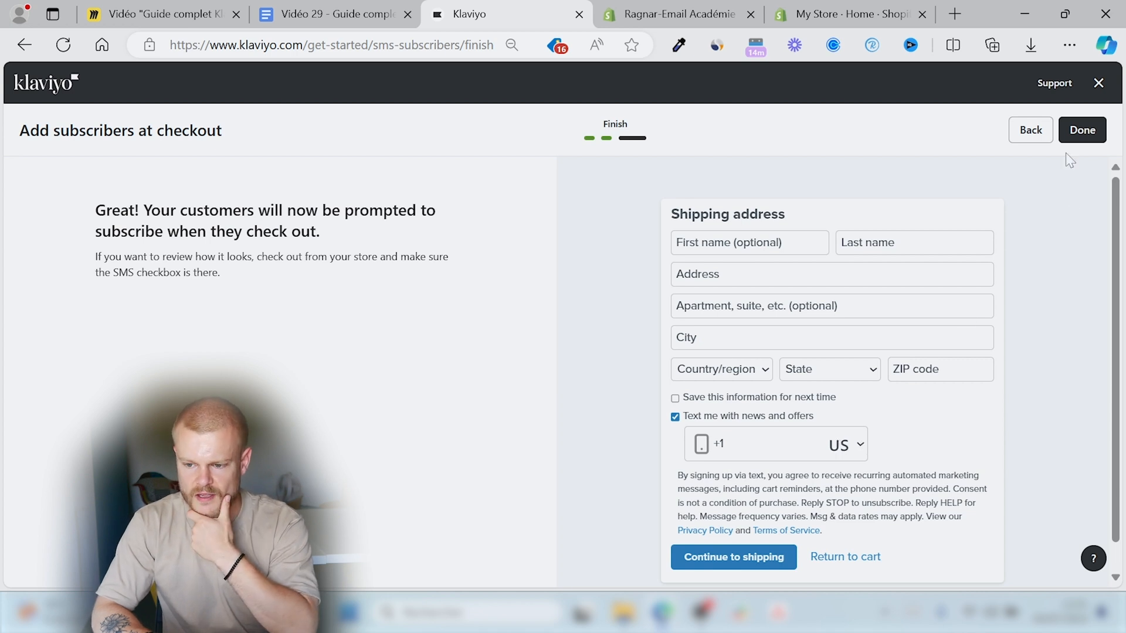
left_click(1078, 130)
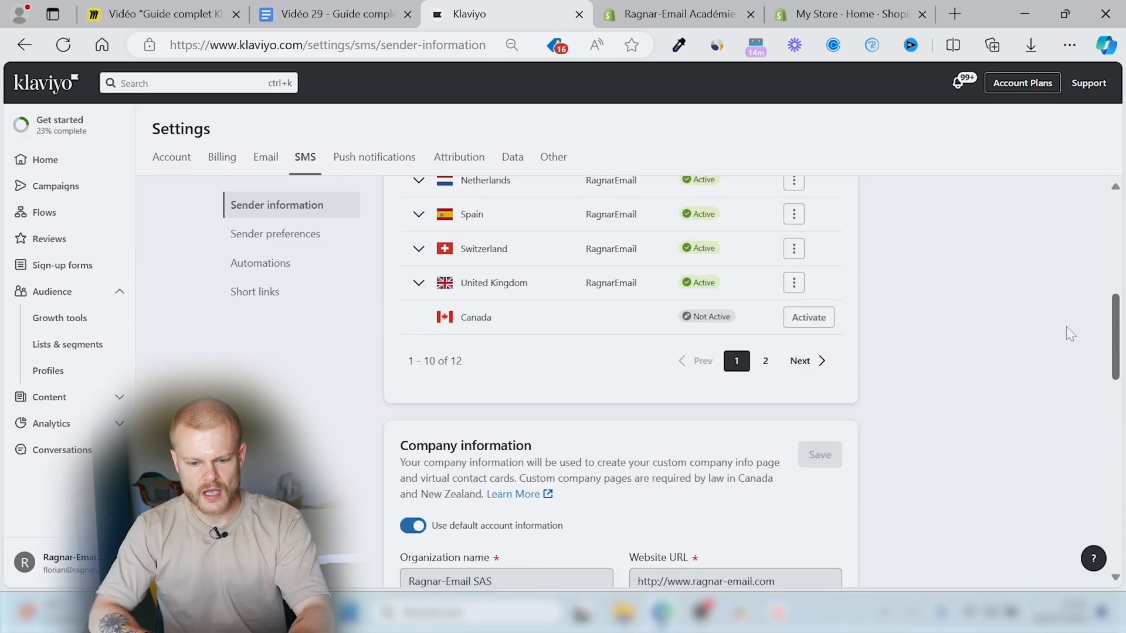
Step: Examine the SMS sender information, covering each country's sending number and status and the company information
scroll(1066, 352, "down", 4)
scroll(1065, 373, "up", 15)
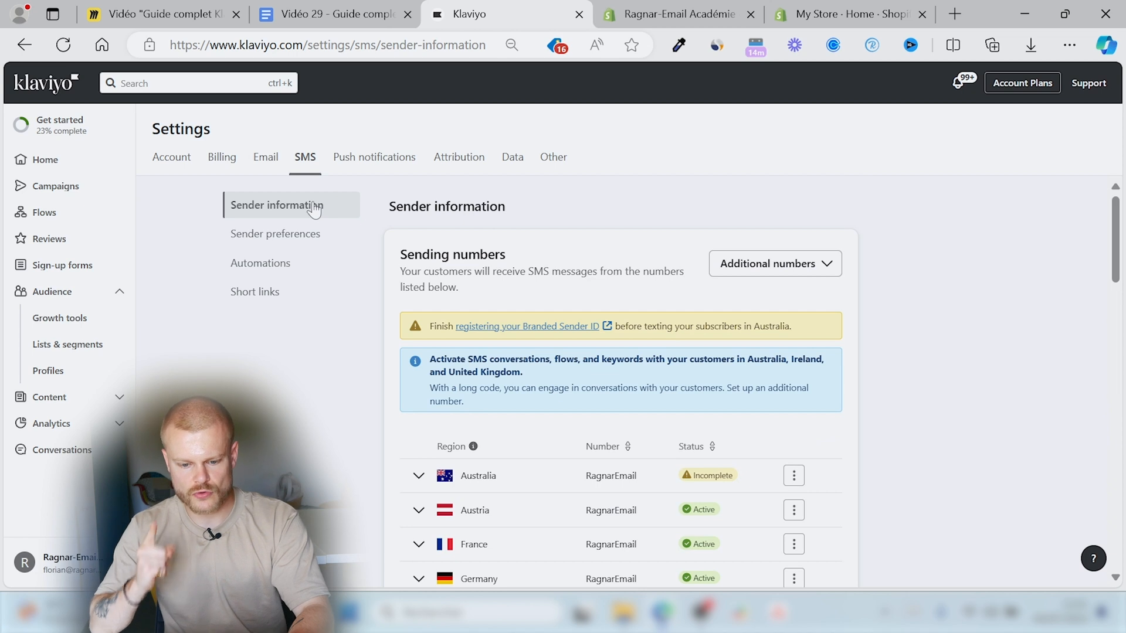
scroll(509, 326, "down", 5)
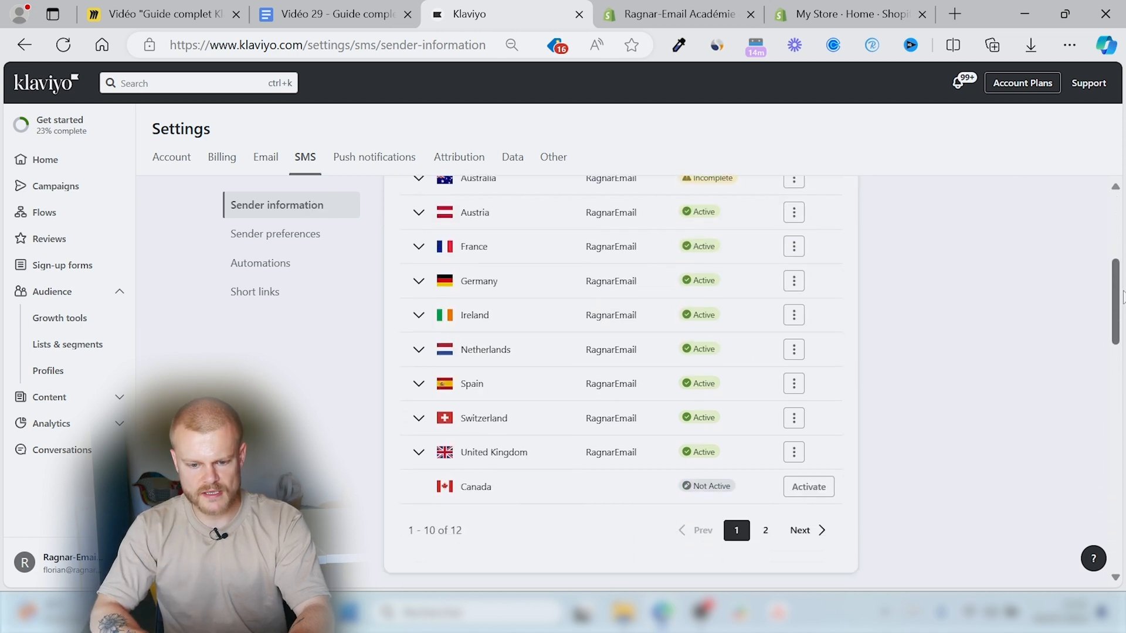
scroll(509, 325, "up", 3)
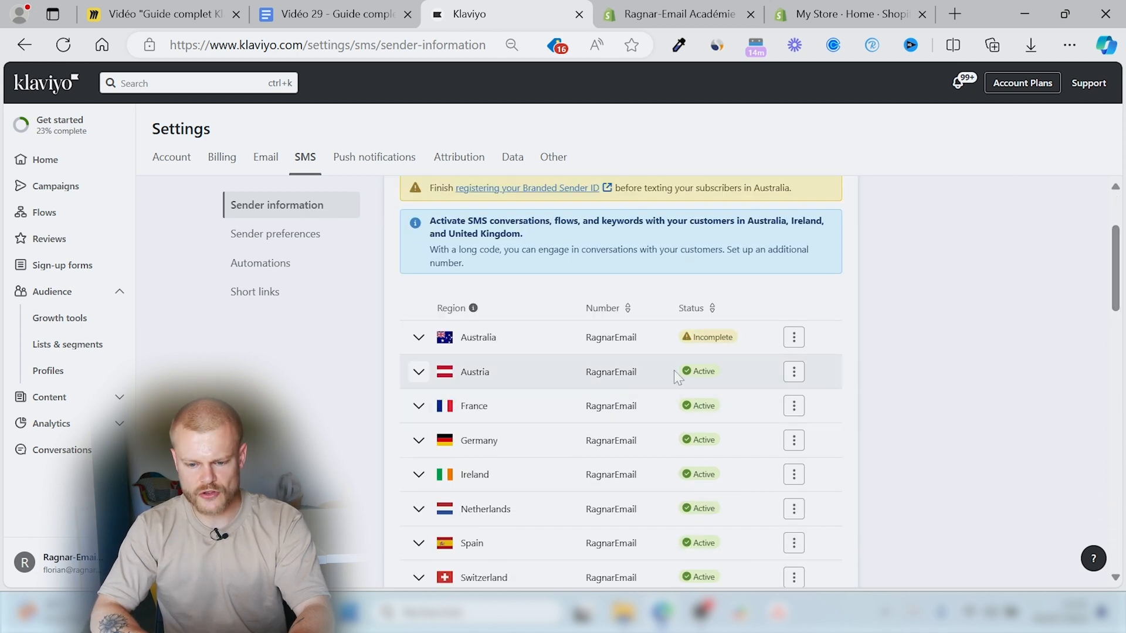
scroll(1120, 229, "up", 2)
left_click_drag(1120, 232, 1117, 277)
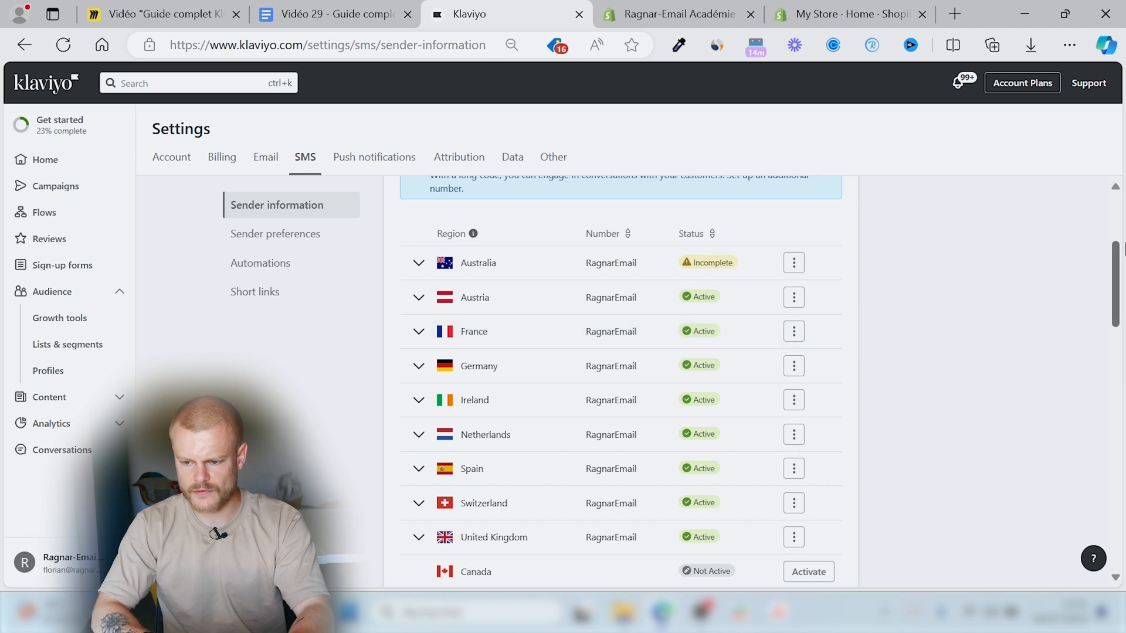
left_click_drag(1114, 278, 1116, 306)
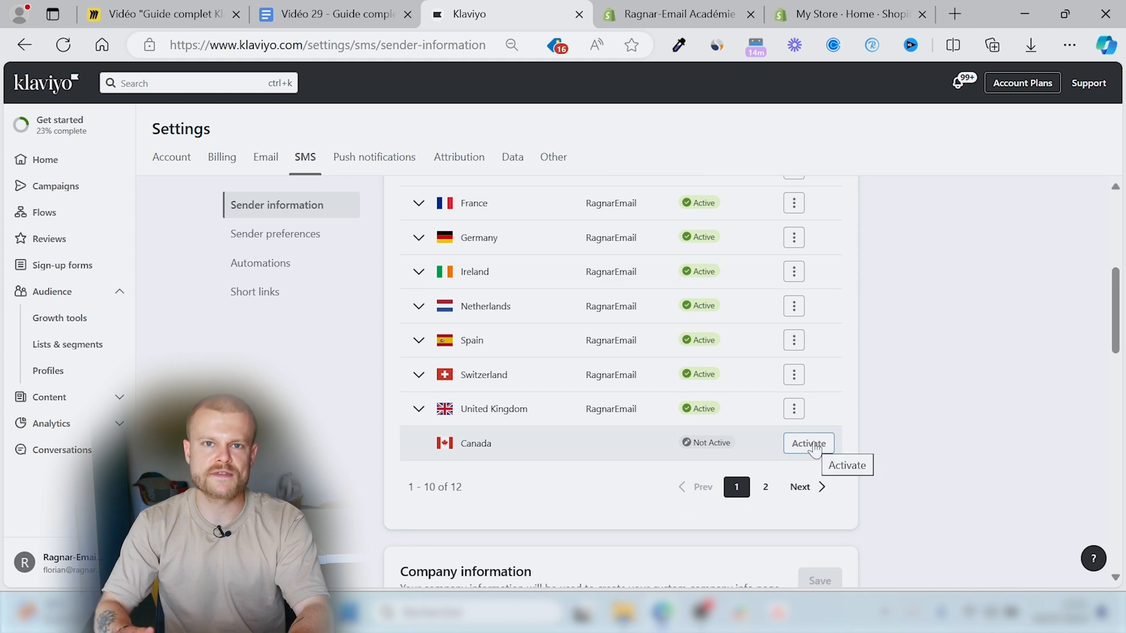
left_click_drag(1114, 330, 1114, 386)
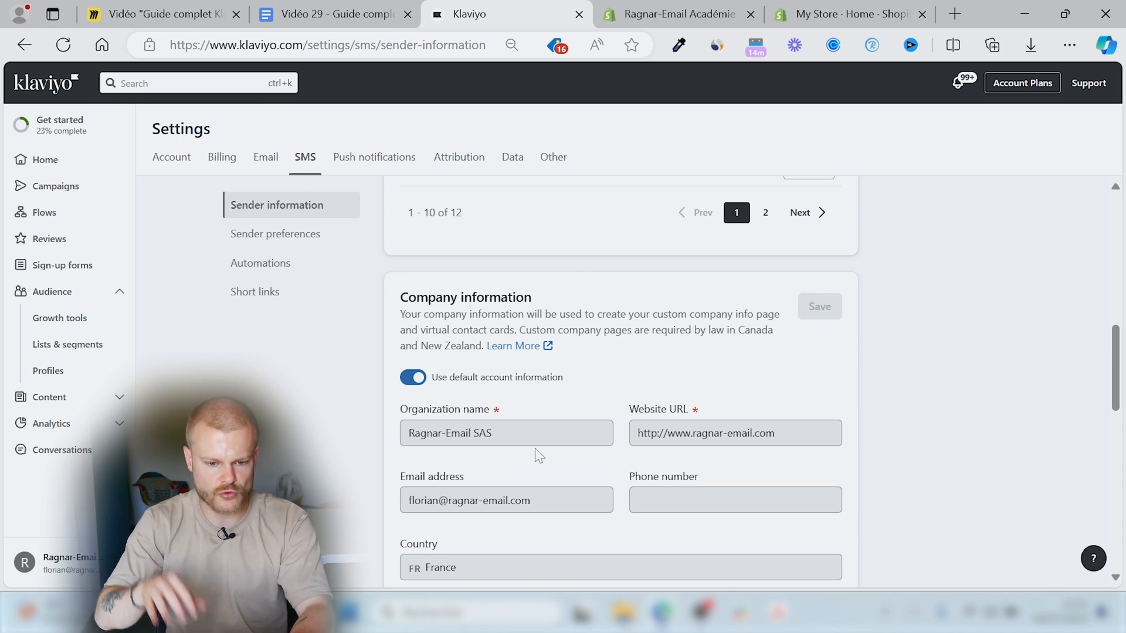
left_click_drag(1116, 358, 1123, 581)
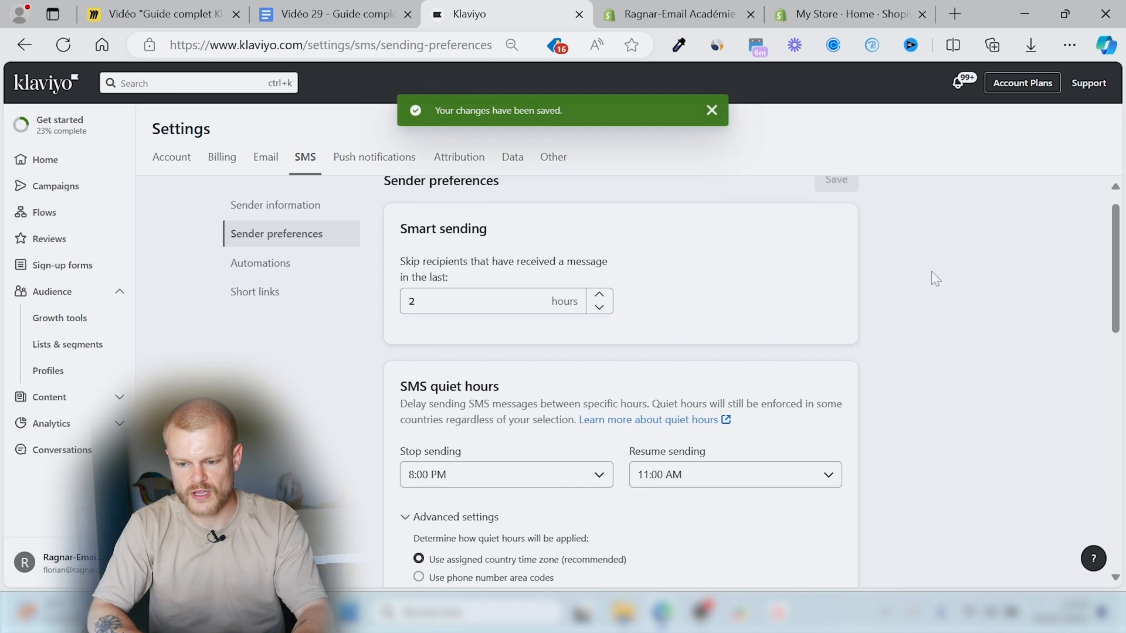
Step: Examine the sender preferences, including the SMS quiet hours, the time zones per country and the known SMS litigators option
scroll(932, 271, "down", 3)
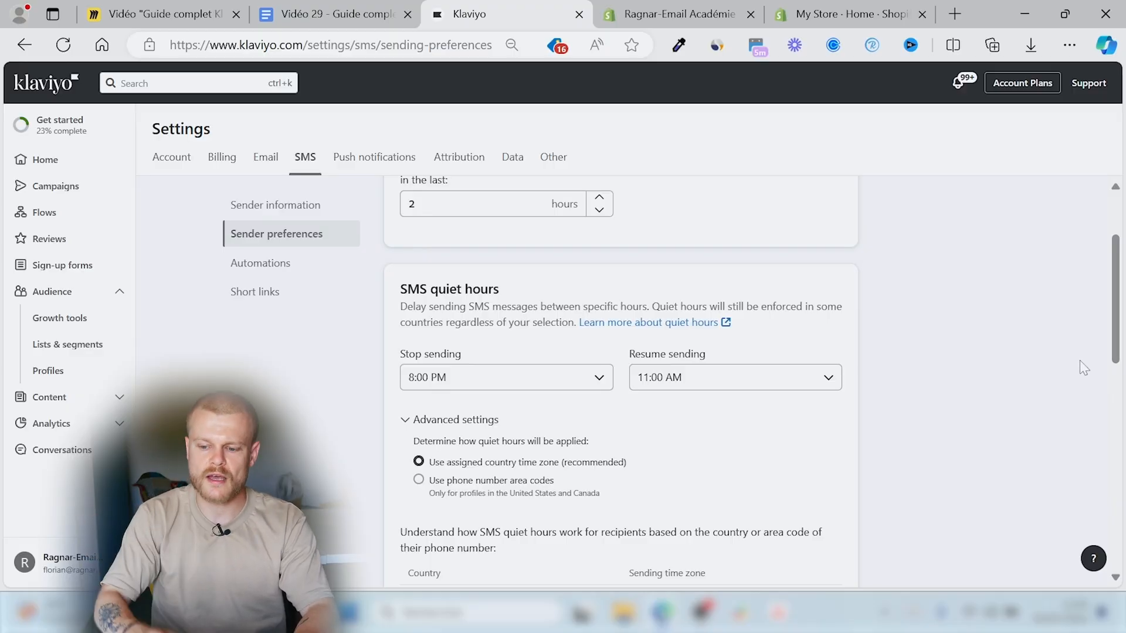
scroll(1079, 360, "down", 8)
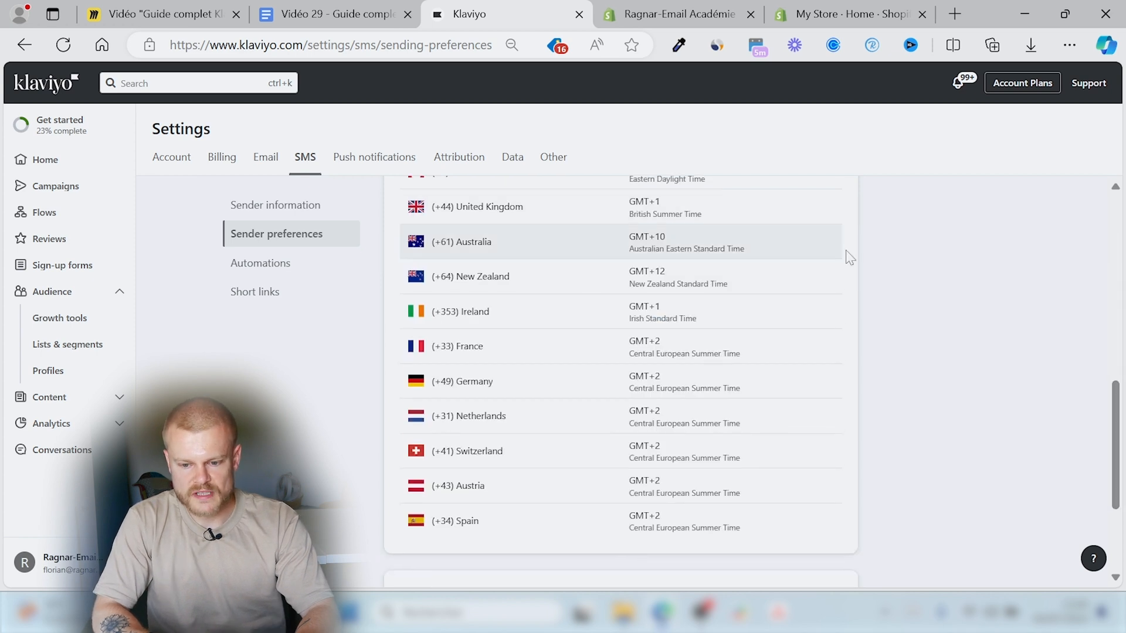
left_click_drag(1117, 463, 1116, 562)
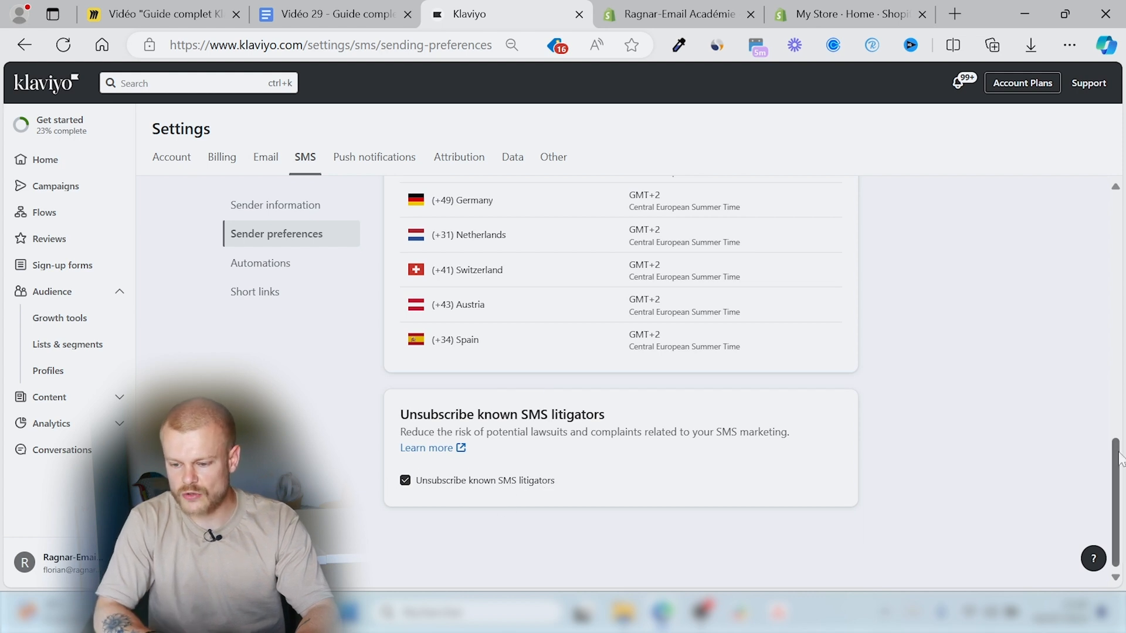
left_click_drag(1119, 460, 1098, 175)
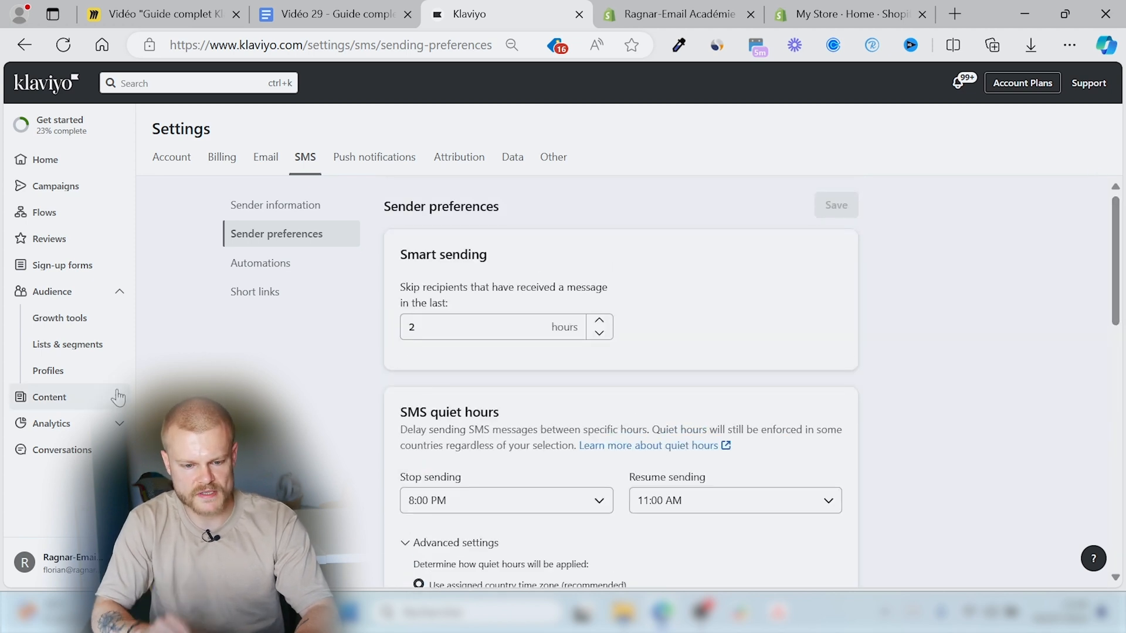
Step: Open the SMS automations settings and examine the compliance keywords, subscribe keywords and quick responses
left_click(261, 263)
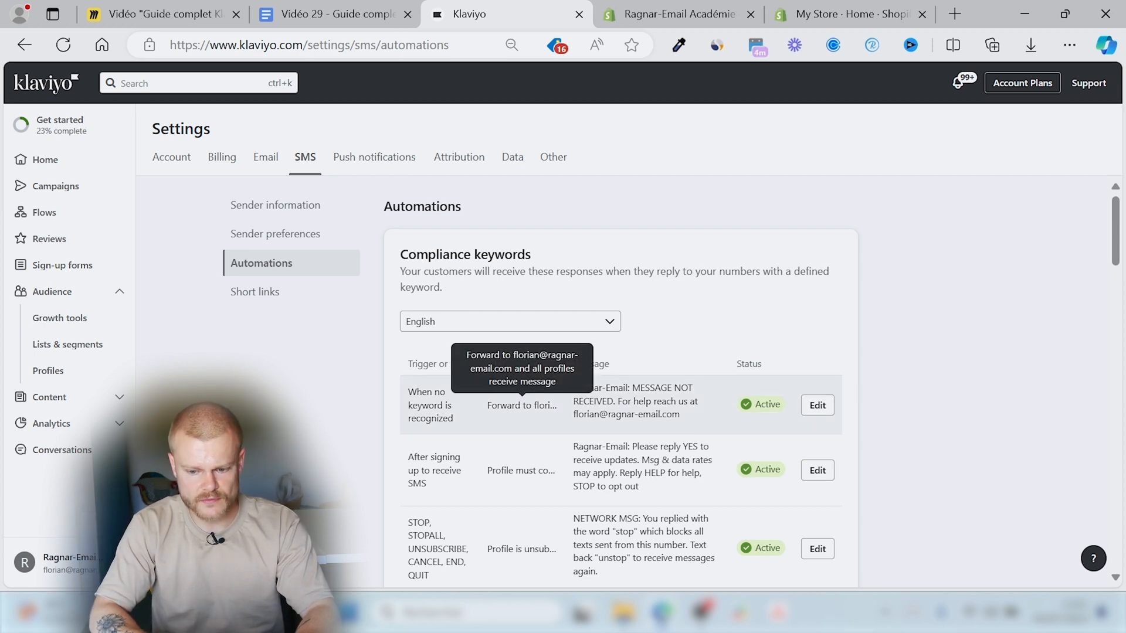
left_click_drag(1119, 237, 1104, 394)
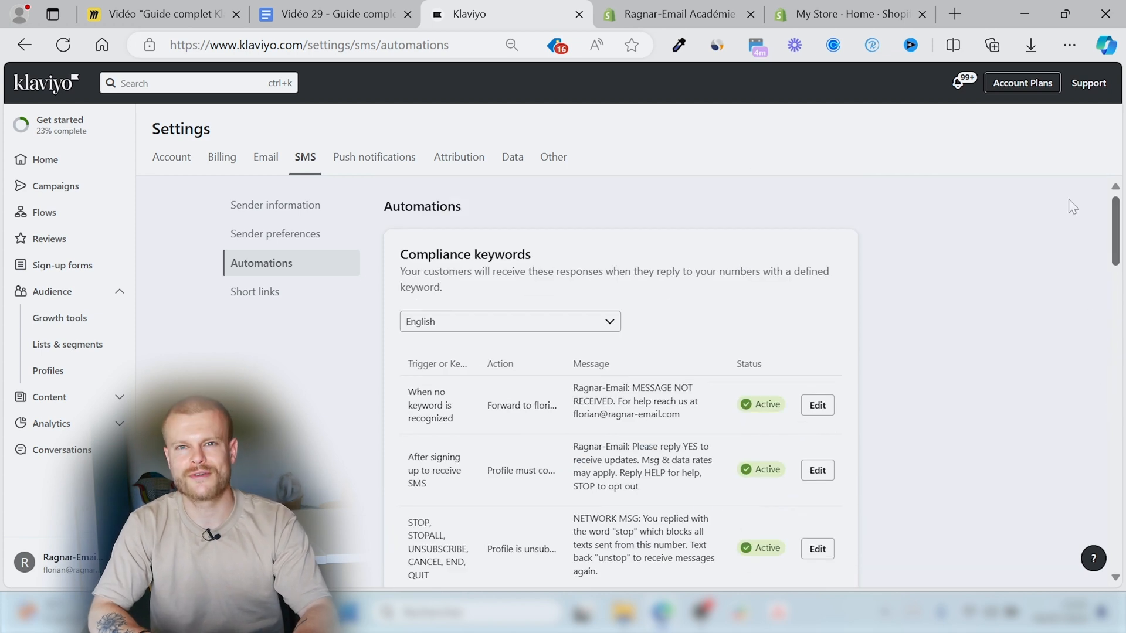
scroll(1069, 199, "down", 10)
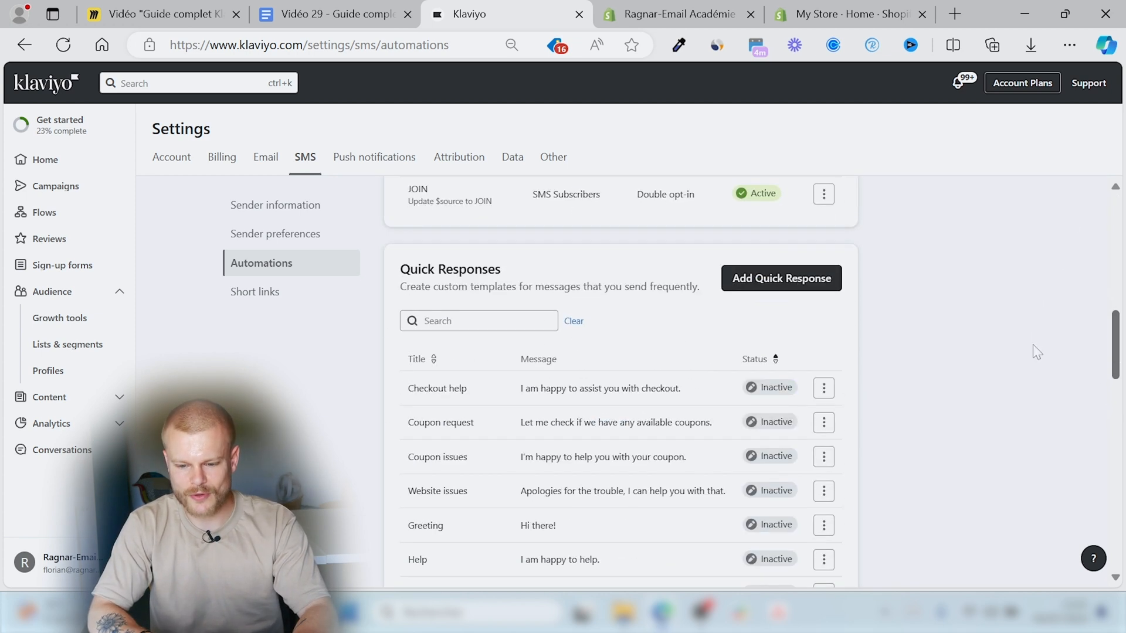
scroll(1032, 352, "up", 3)
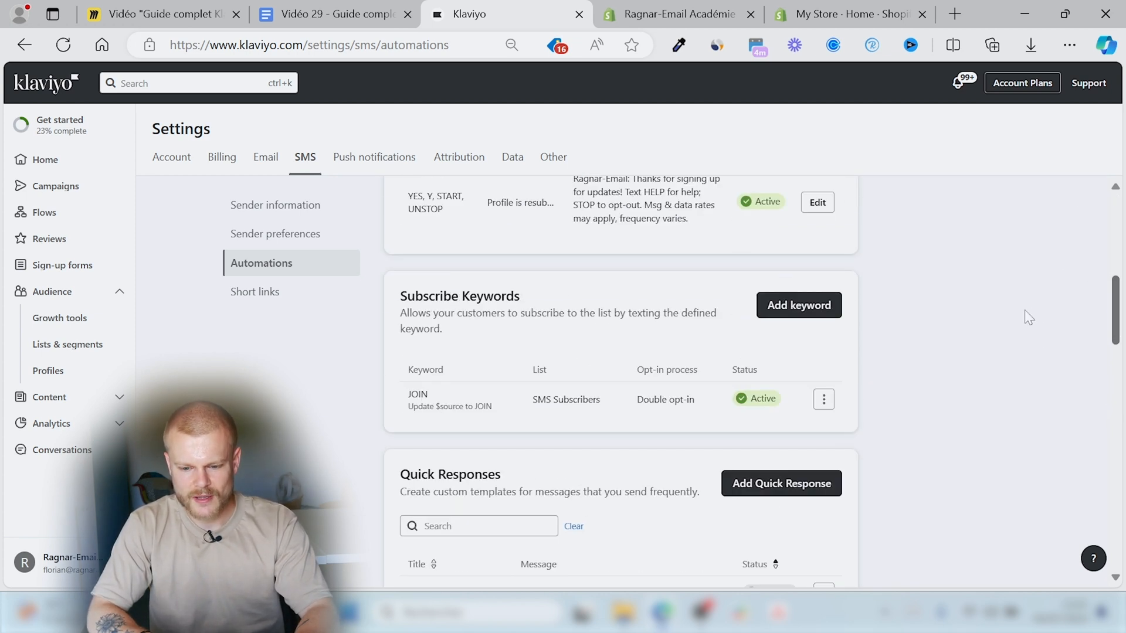
scroll(1030, 318, "up", 3)
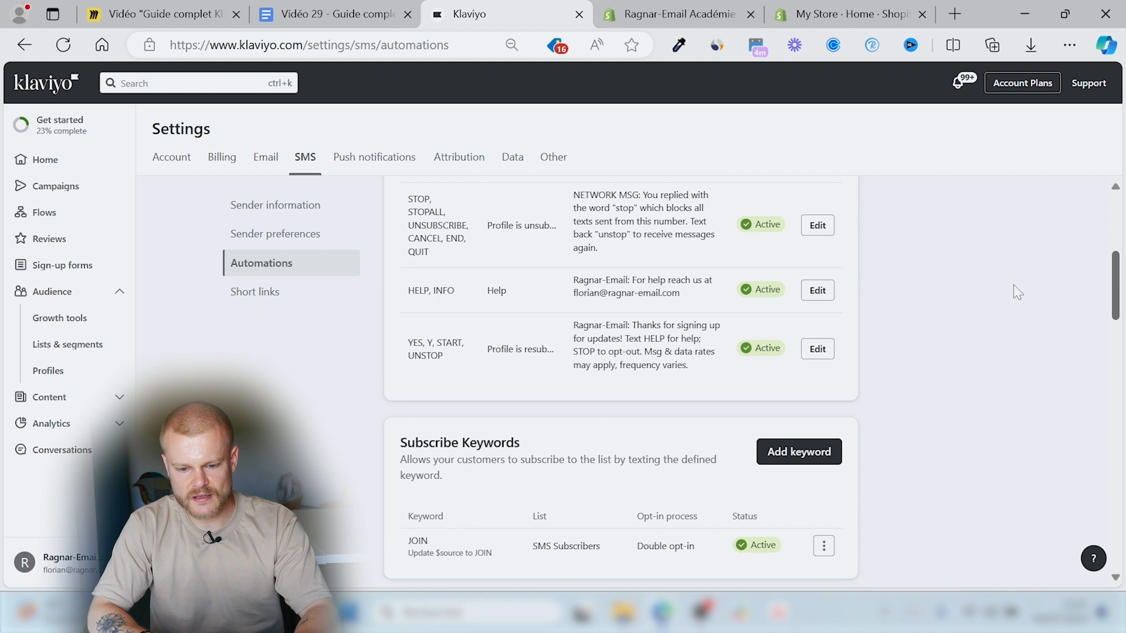
scroll(1014, 284, "up", 5)
scroll(1024, 338, "down", 10)
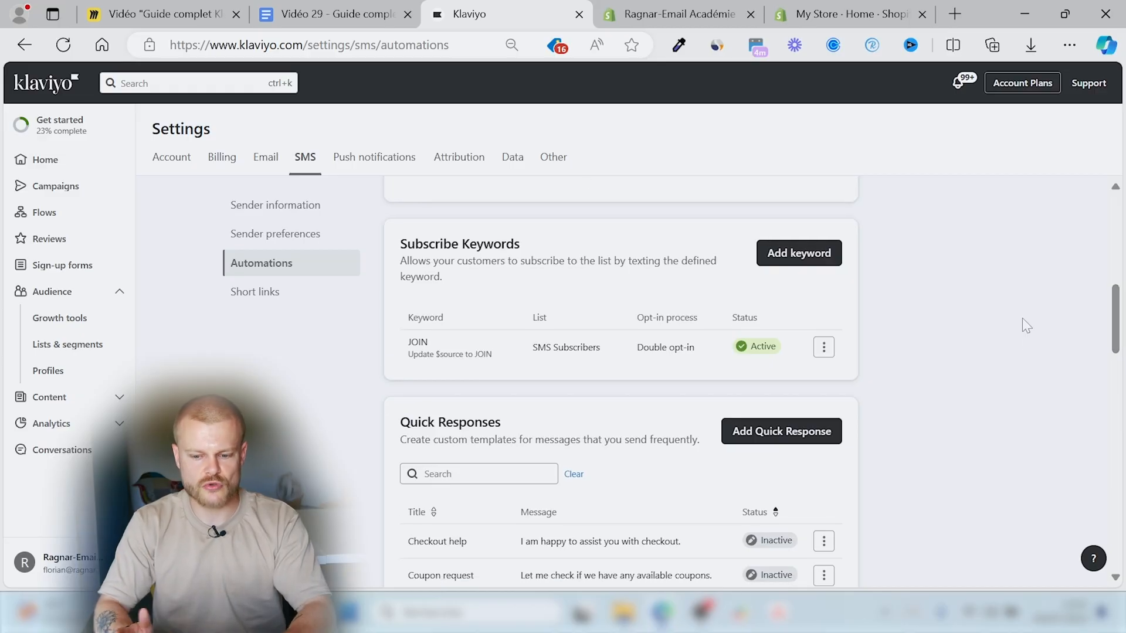
Step: Change the subscribe keyword JOIN to REJOINDRE in the SMS automations settings
left_click_drag(1116, 320, 1078, 347)
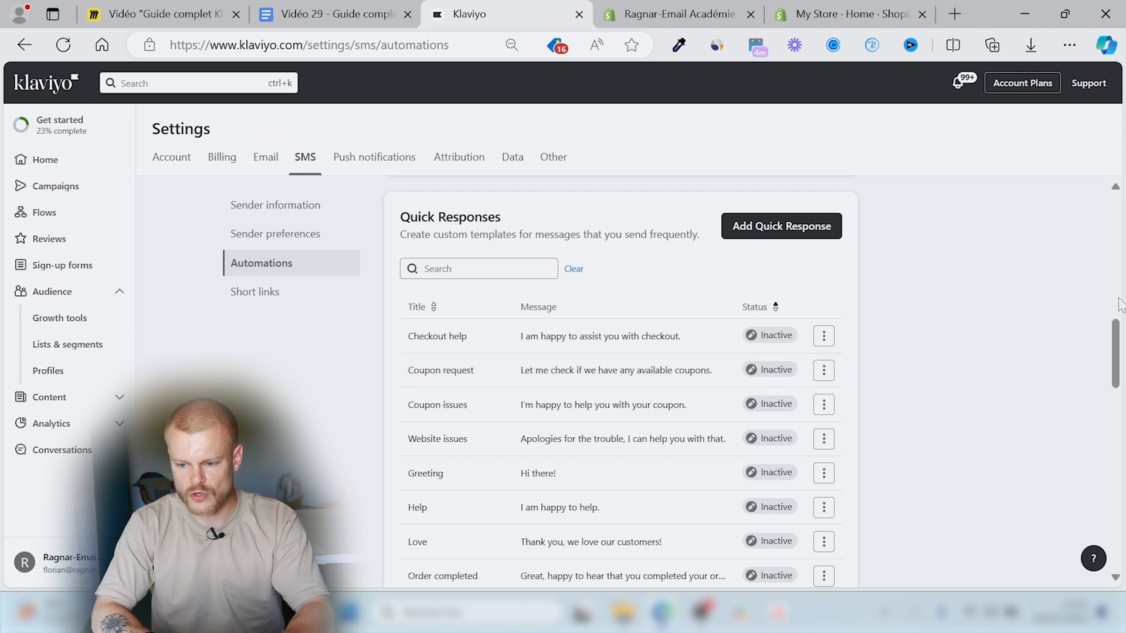
left_click_drag(1117, 346, 1064, 301)
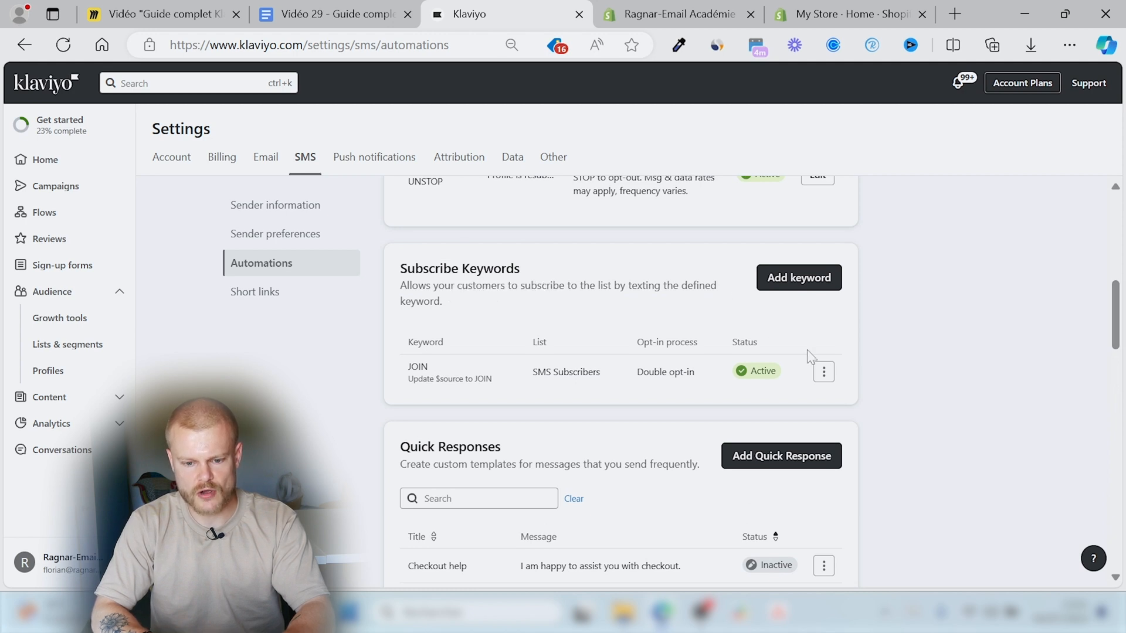
left_click(824, 372)
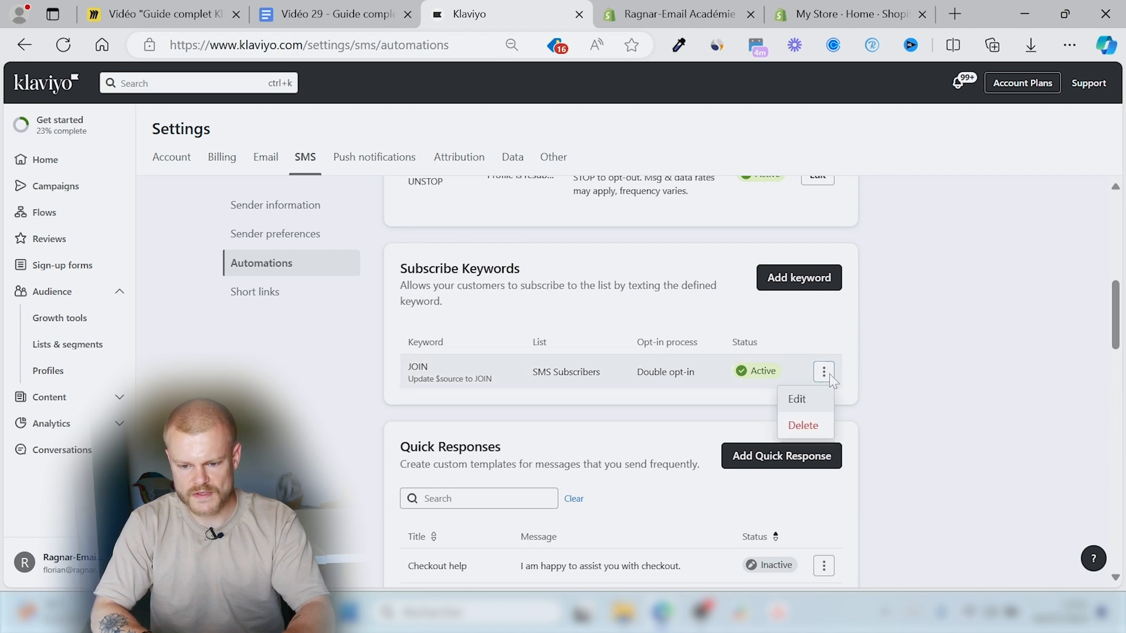
left_click(800, 403)
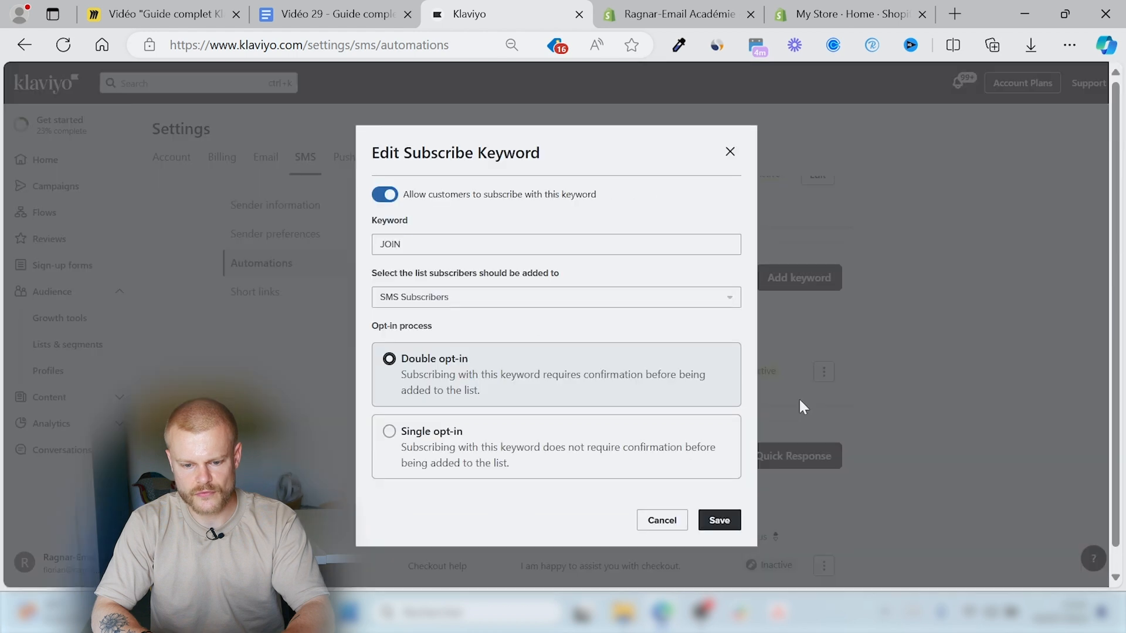
double_click(497, 243)
type("REJOIGNEZ")
key("BackSpace")
key("BackSpace")
key("BackSpace")
type("NEZ")
key("BackSpace")
key("BackSpace")
key("BackSpace")
key("BackSpace")
type("NDRE")
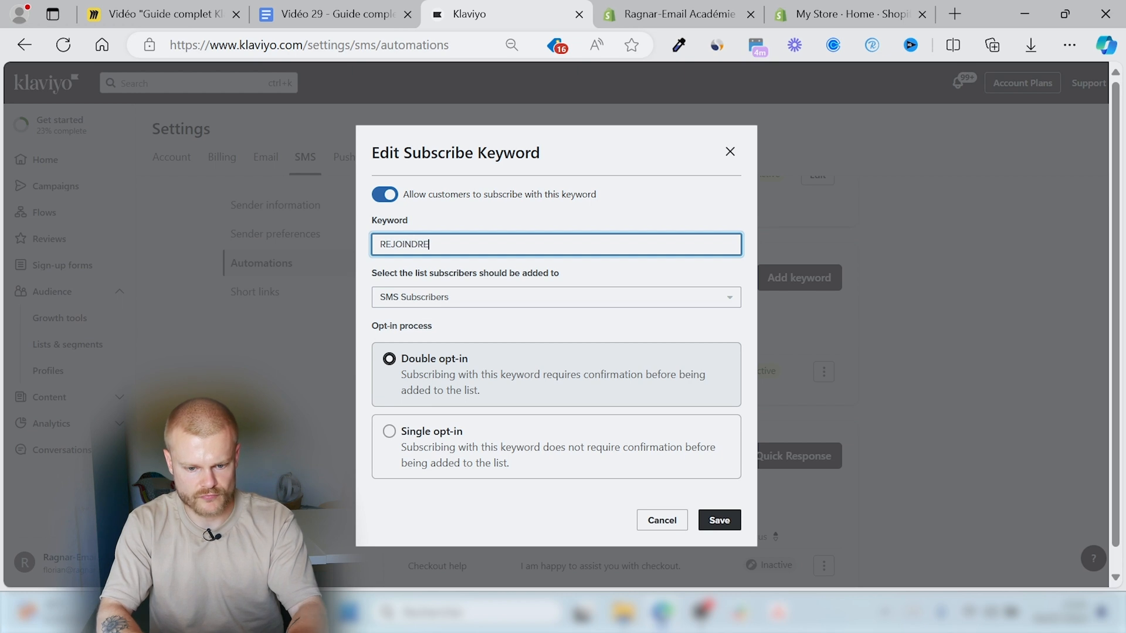
Step: Set the keyword's opt-in process to Single opt-in and save the subscribe keyword
left_click(473, 324)
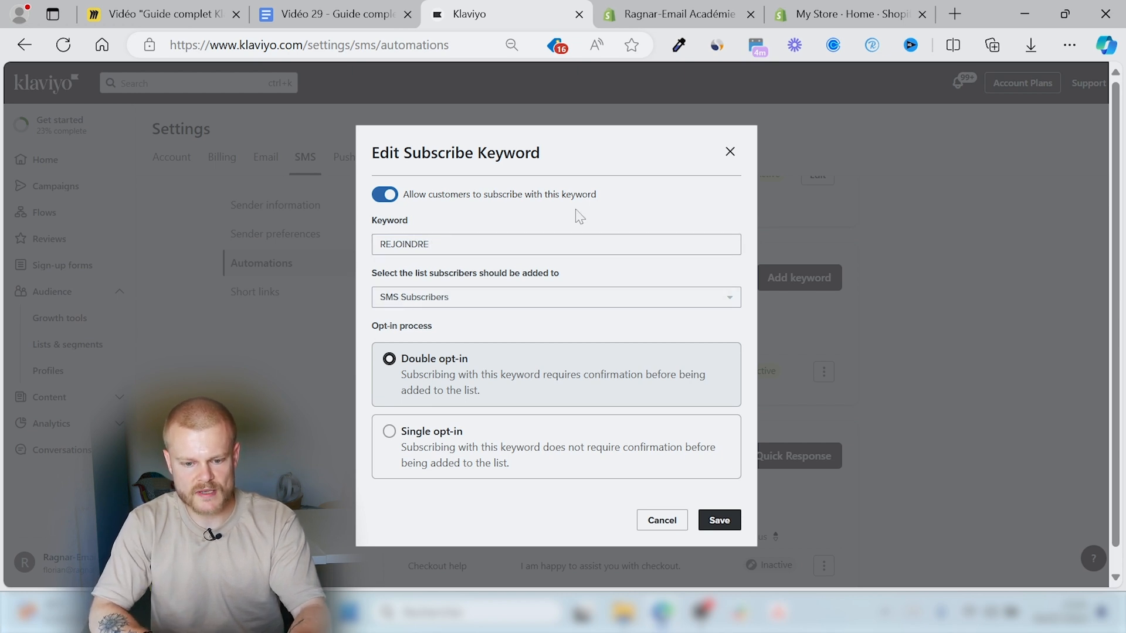
left_click(495, 452)
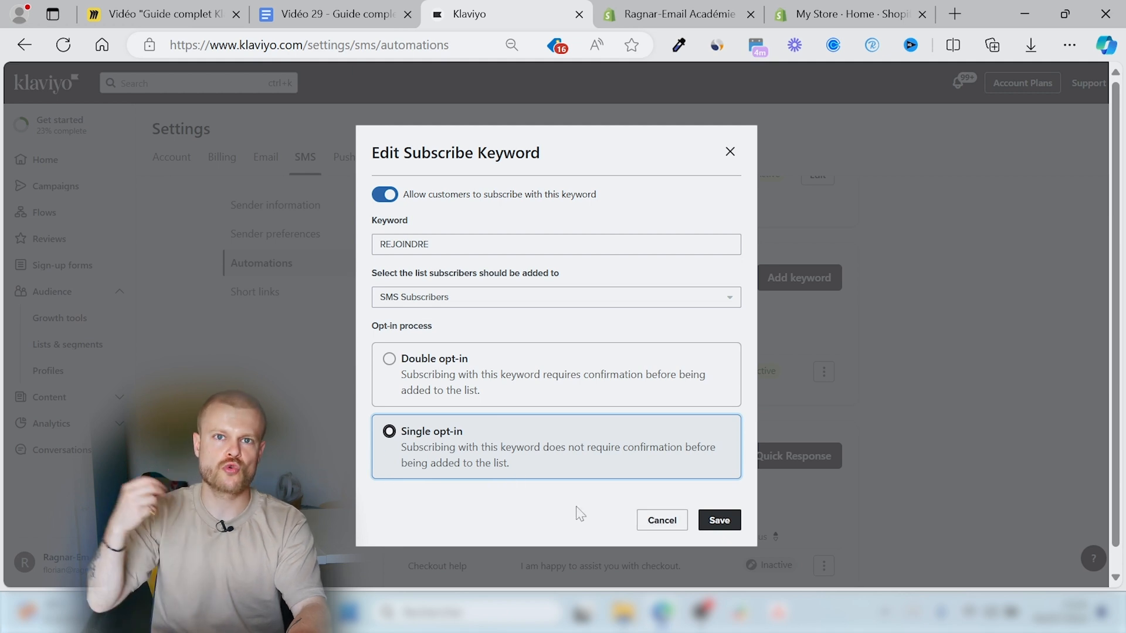
left_click(714, 526)
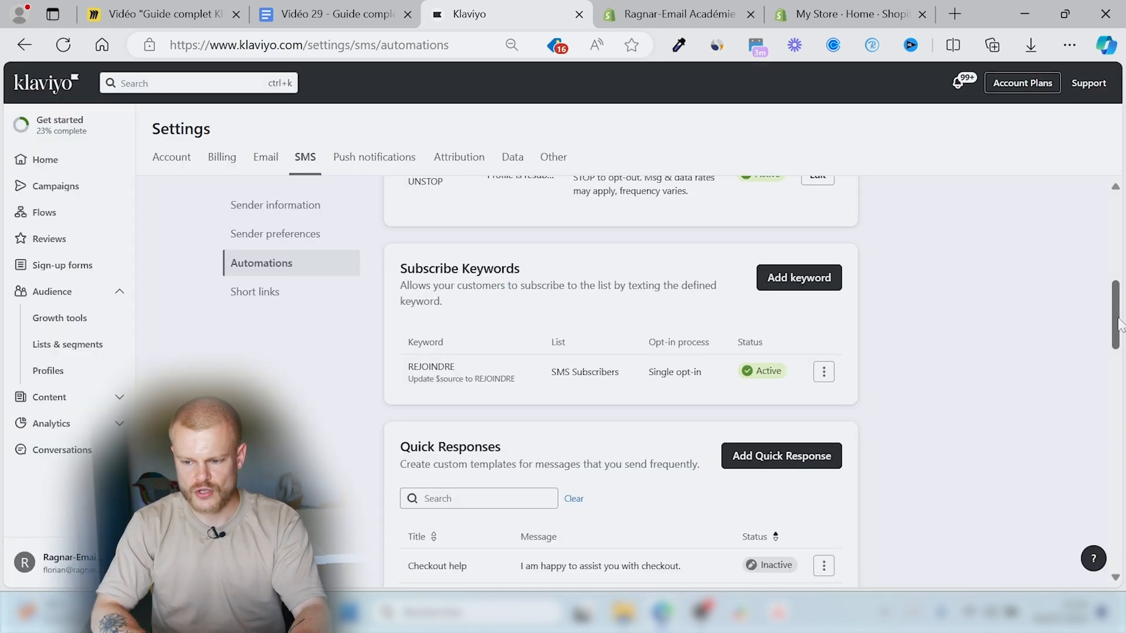
left_click_drag(1120, 324, 1108, 482)
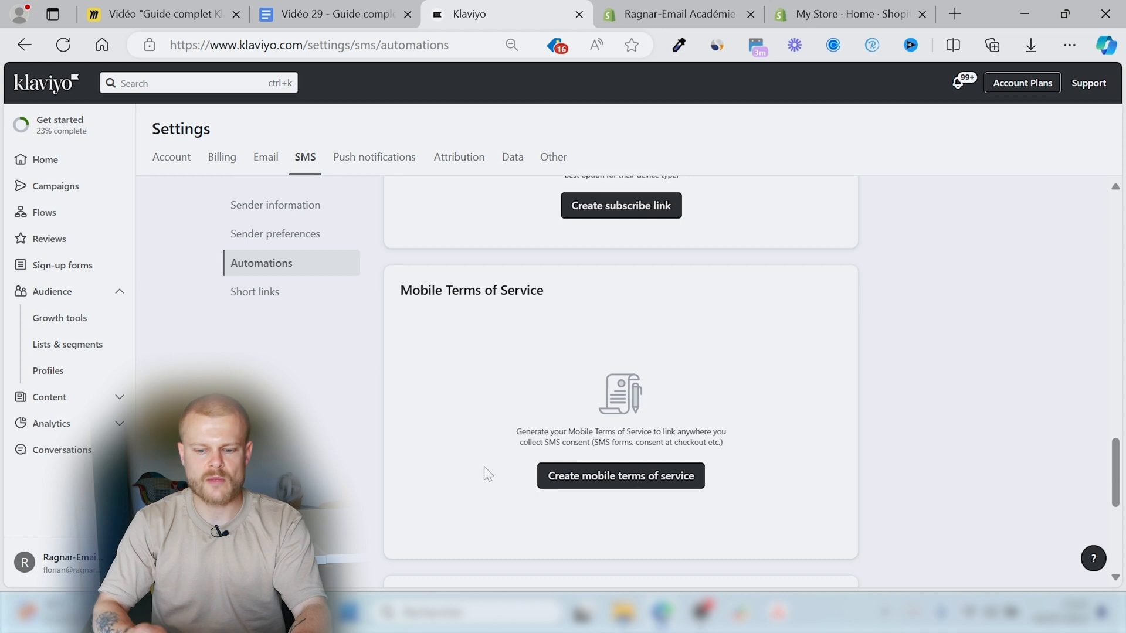
left_click(545, 476)
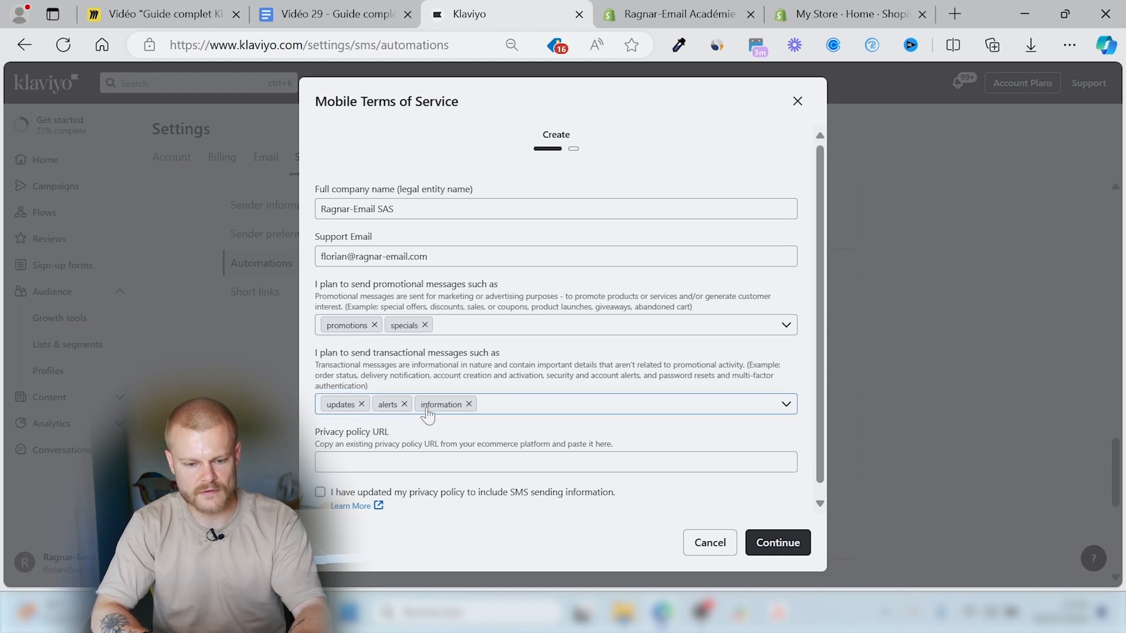
left_click(427, 461)
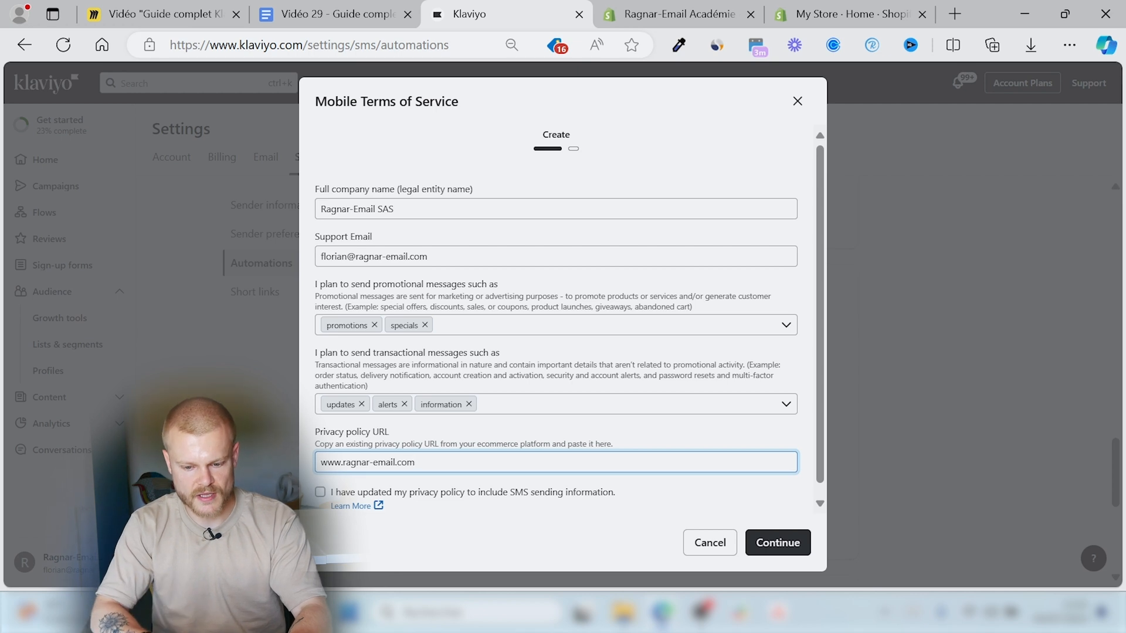
left_click(318, 498)
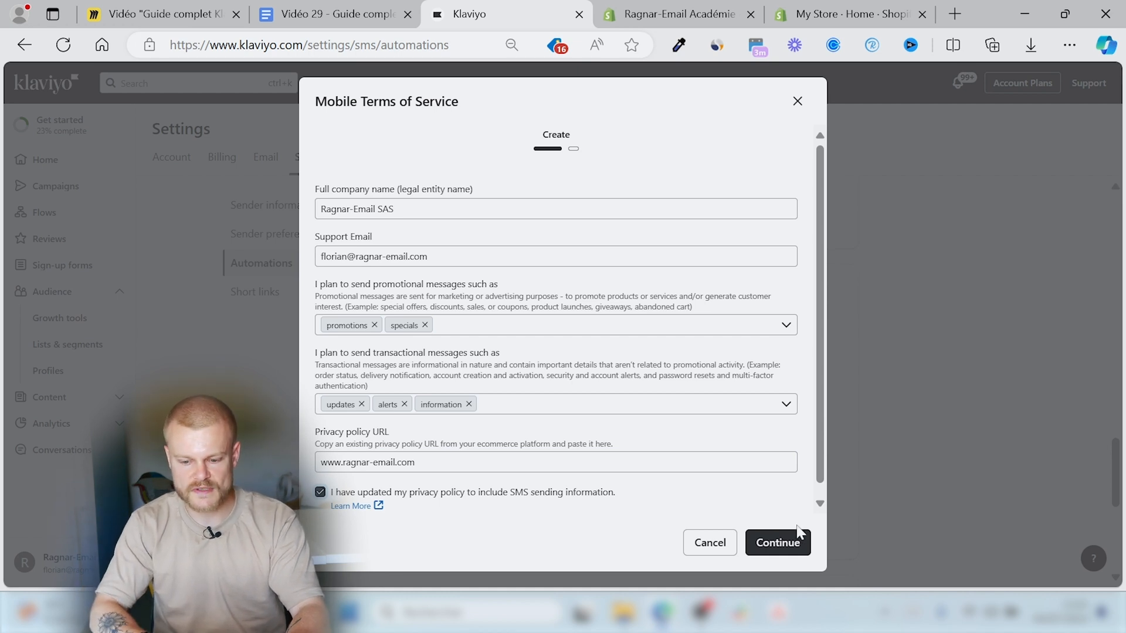
left_click(778, 540)
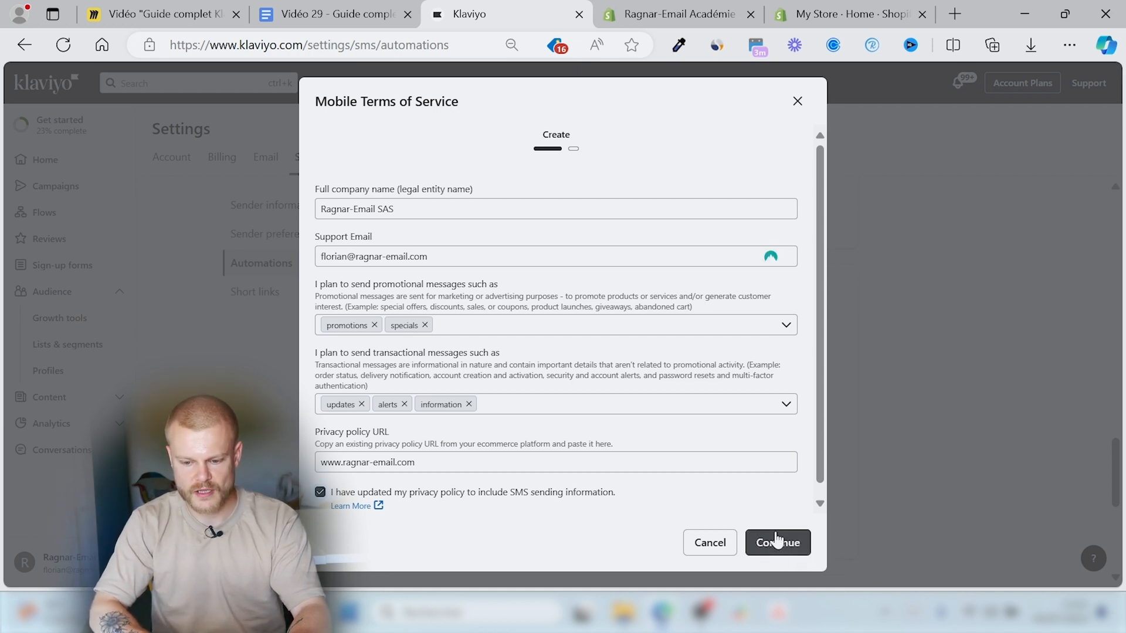
Step: Review the generated Mobile Terms of Service, choose Add to existing Terms of Service and acknowledge the legal advice statement
mouse_move(796, 261)
left_mouse_down()
mouse_move(786, 395)
mouse_move(790, 276)
left_mouse_up()
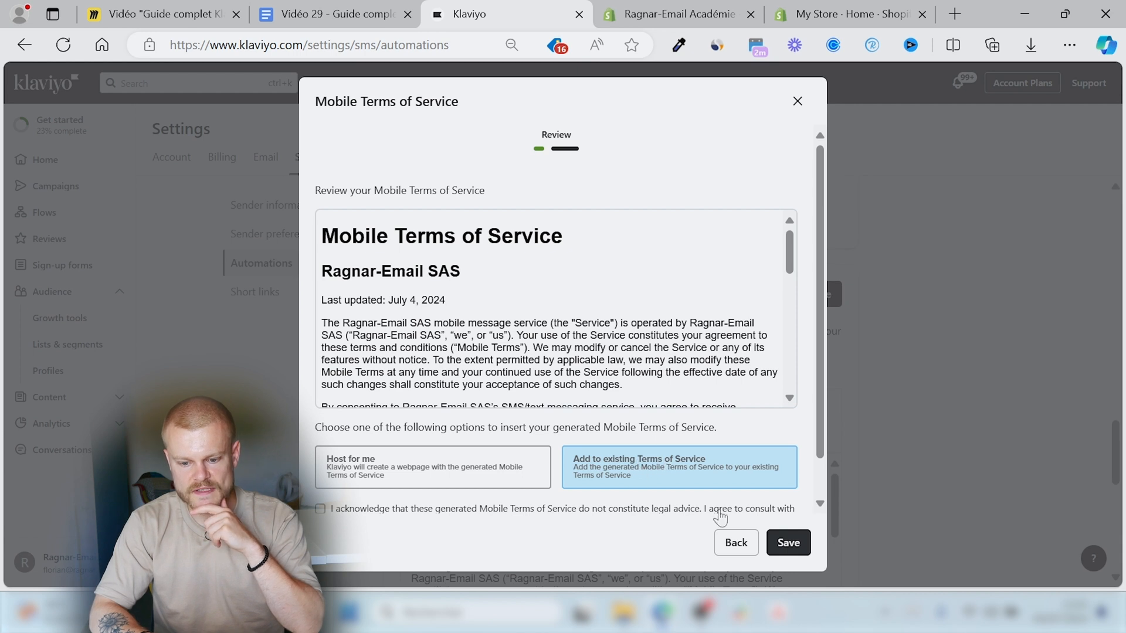
left_click(347, 512)
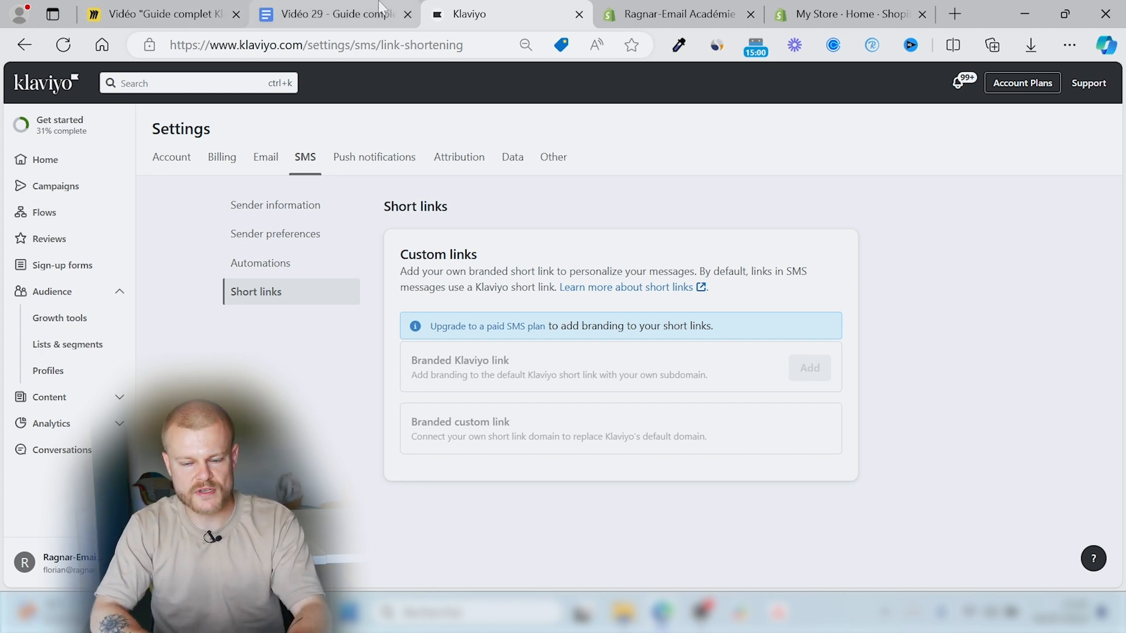
Step: Switch to the Shopify store admin and open the privacy policy for editing in the store's policies settings
left_click(666, 8)
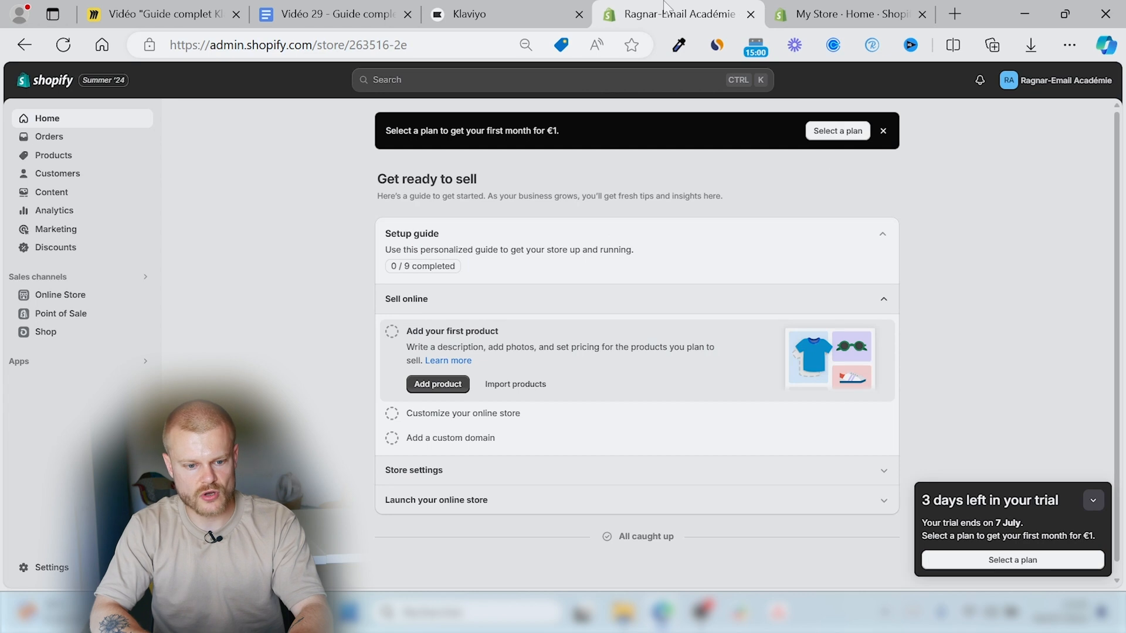
left_click(51, 568)
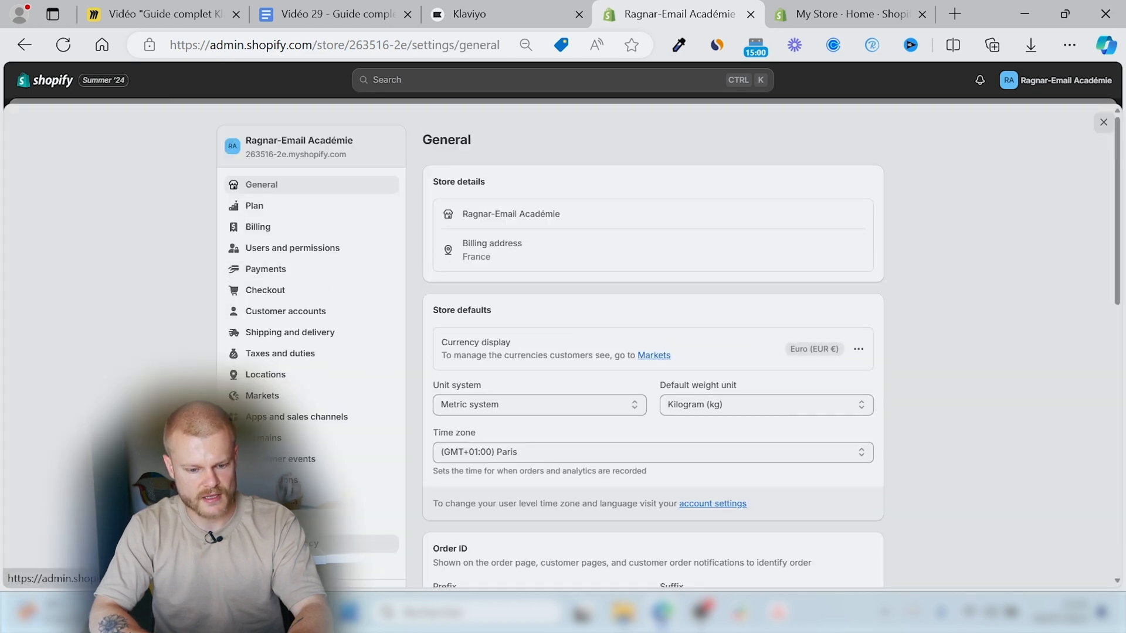
left_click(364, 564)
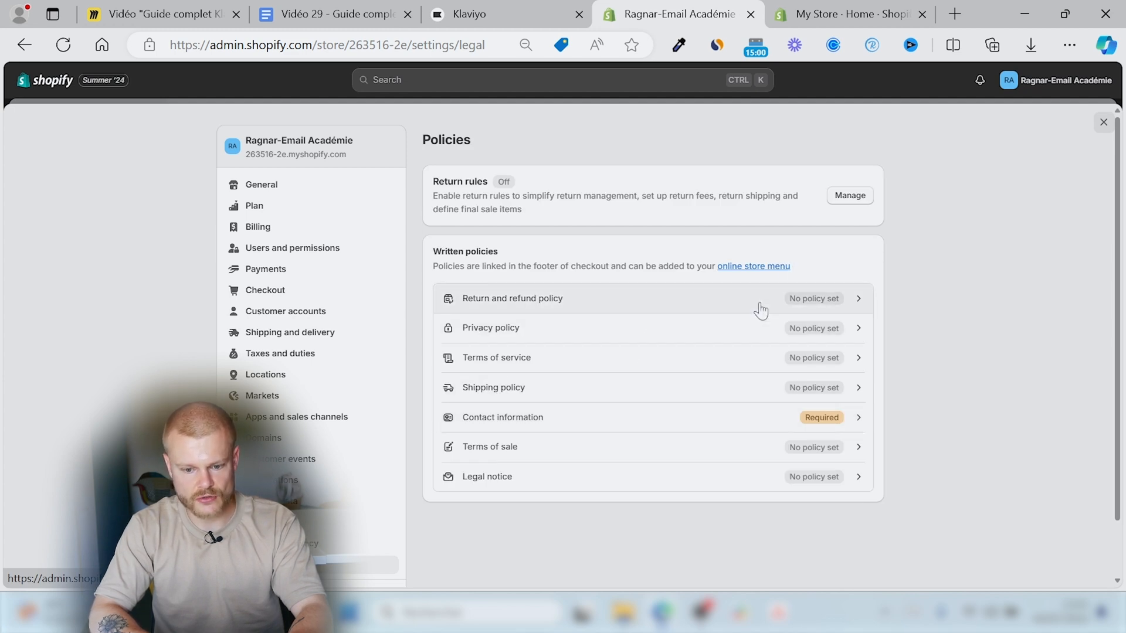
left_click(503, 332)
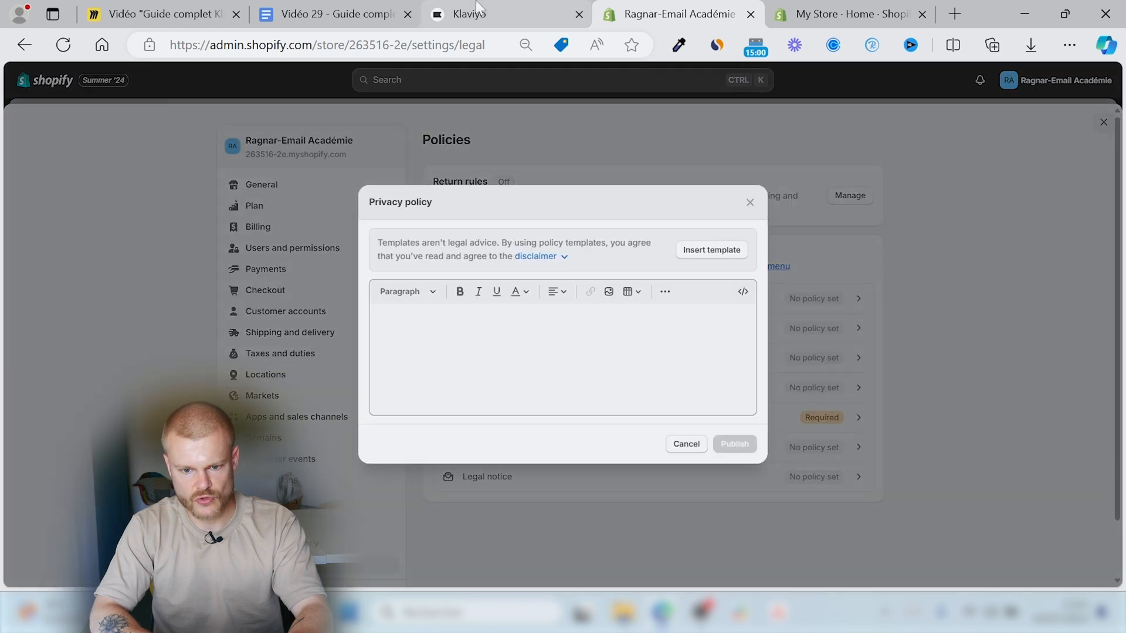
Step: Switch to the Google Docs guide and copy the "Politique relative au SMS Marketing" heading and its paragraph
left_click(476, 2)
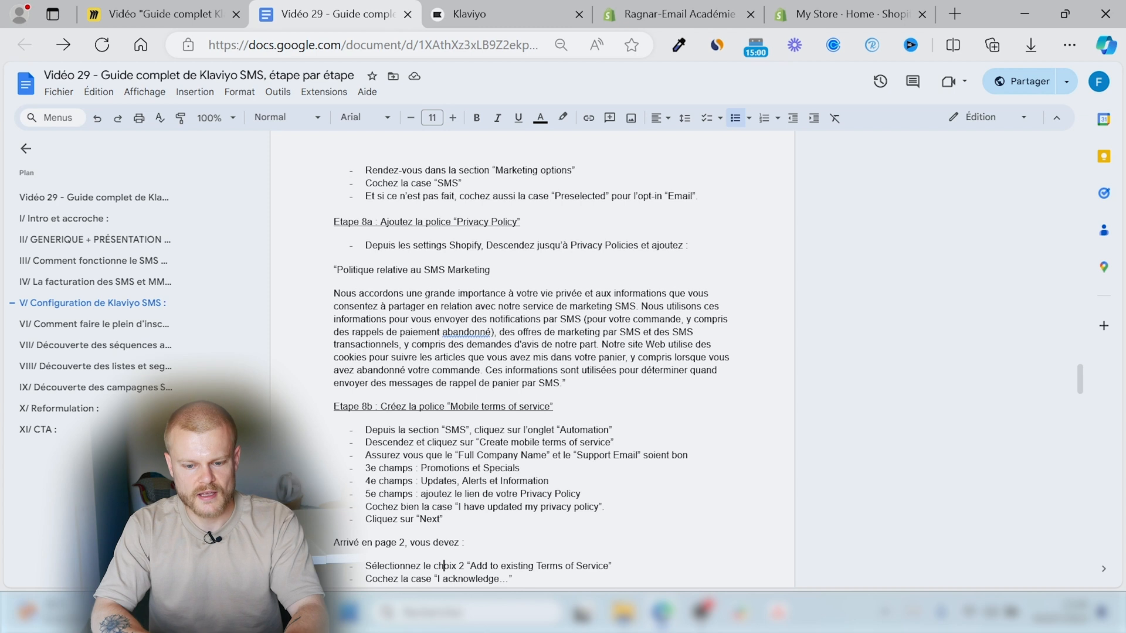
left_click_drag(565, 384, 338, 269)
key("ctrl+c")
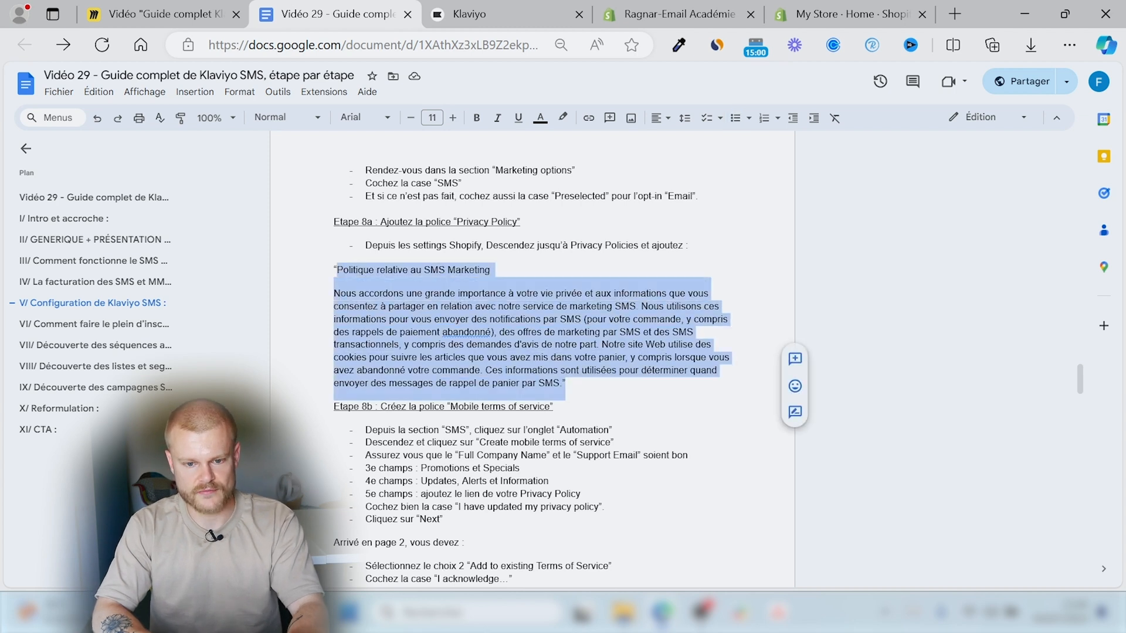
Step: Switch back to Shopify and paste the copied SMS marketing policy text into the privacy policy
left_click(516, 3)
left_click(714, 5)
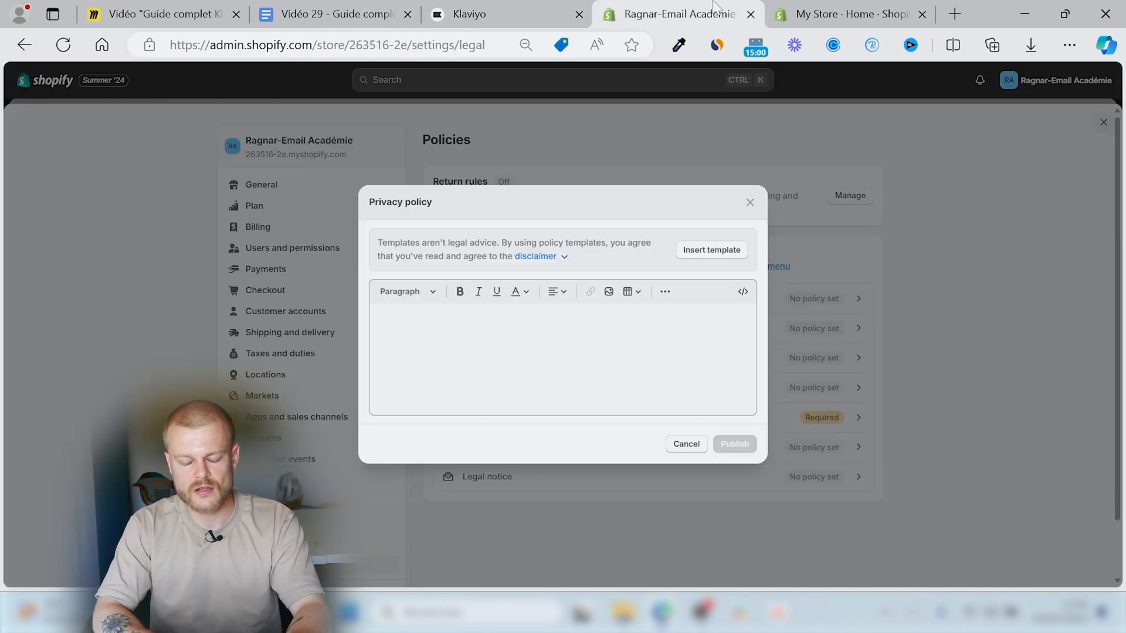
left_click(378, 316)
key("ctrl+v")
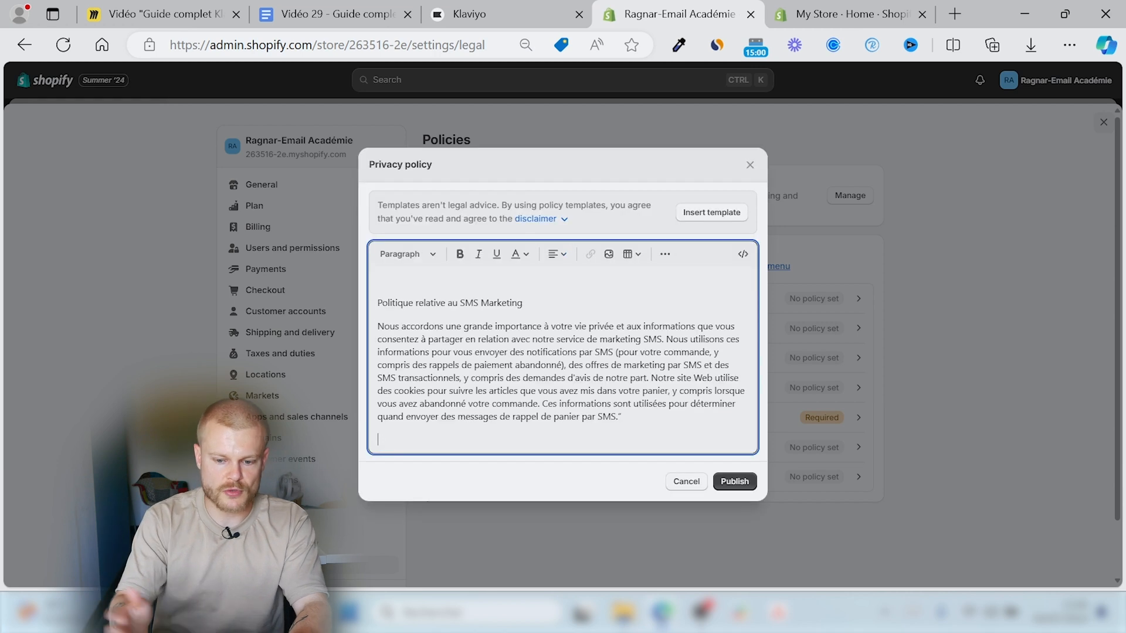
Step: Clean up the privacy policy text by removing the blank lines and the stray closing quotation mark, and save the policy
key("BackSpace")
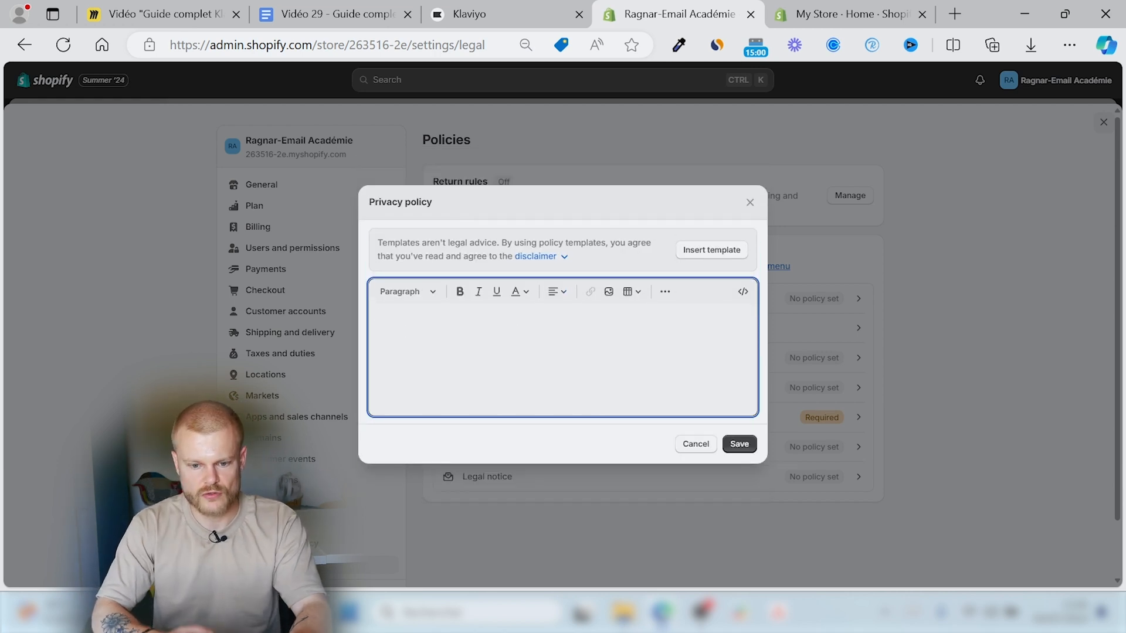
type("Politique relative au SMS Marketing  Nous accordons une grande importance à votre vie privée et aux informations que vous consentez à partager en relation avec notre service de marketing SMS. Nous utilisons ces informations pour vous envoyer des notifications par SMS (pour votre commande, y compris des rappels de paiement abandonné), des offres de marketing par SMS et des SMS transactionnels, y compris des demandes d'avis de notre part. Notre site Web utilise des cookies pour suivre les articles que vous avez mis dans votre panier, y compris lorsque vous avez abandonné votre commande. Ces informations sont utilisées pour déterminer quand envoyer des messages de rappel de panier par SMS.")
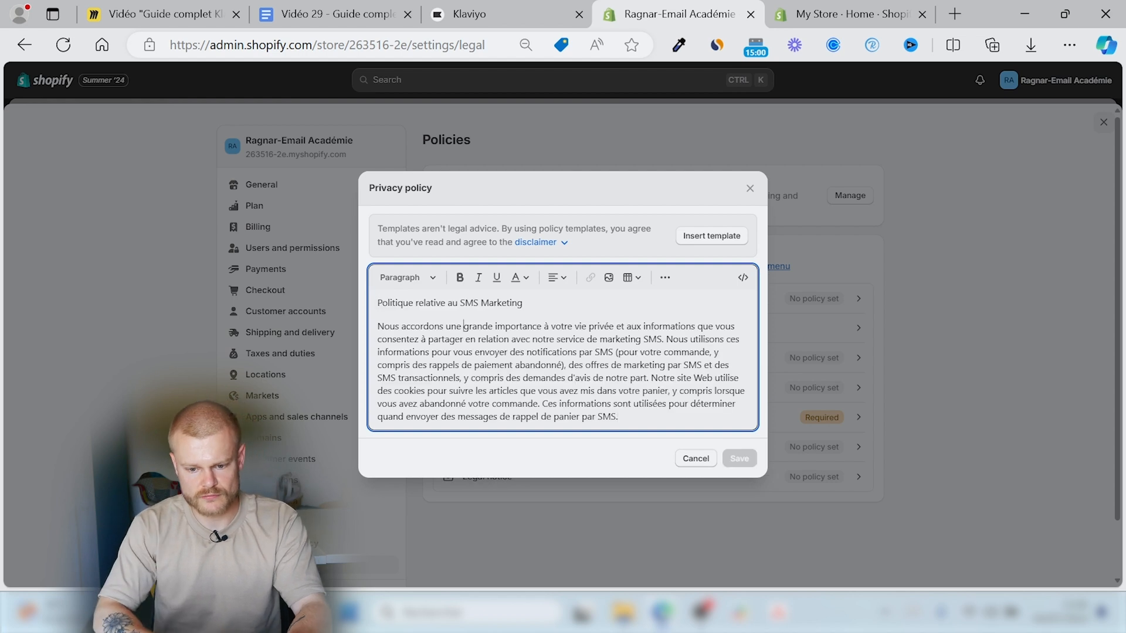
key("Return")
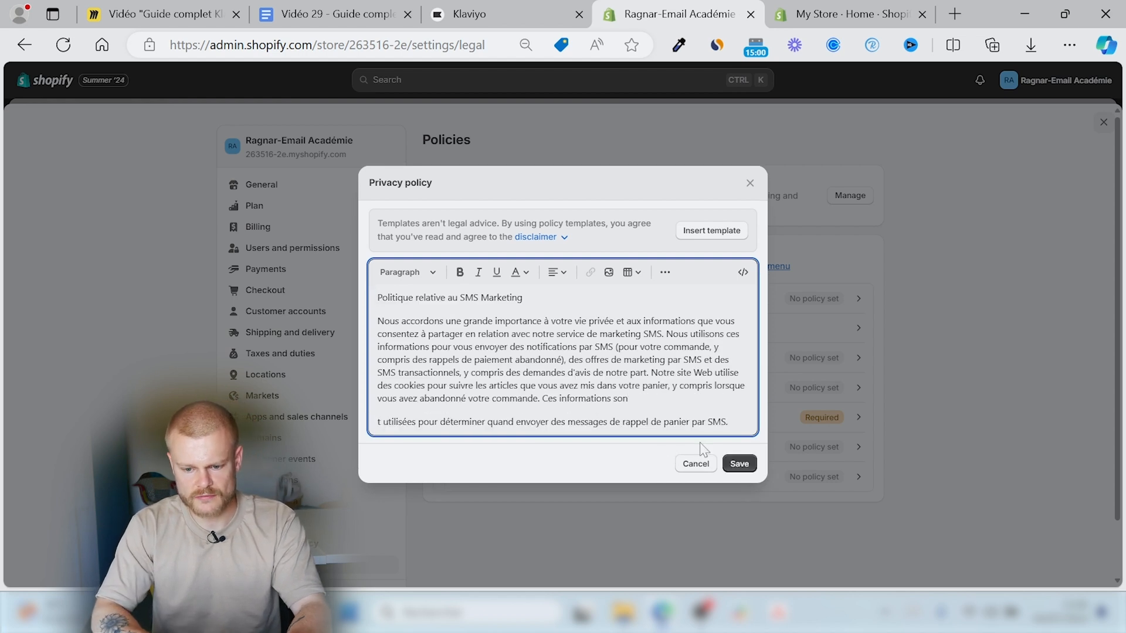
key("BackSpace")
left_click(748, 466)
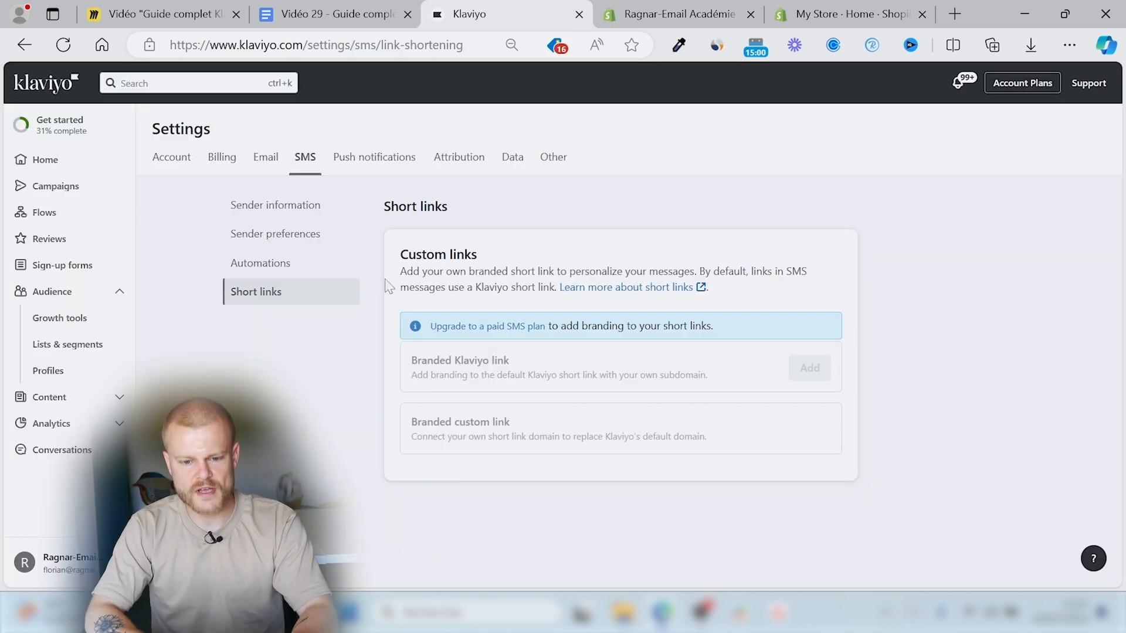
Step: Switch back to Klaviyo and open the attribution settings
left_click(466, 160)
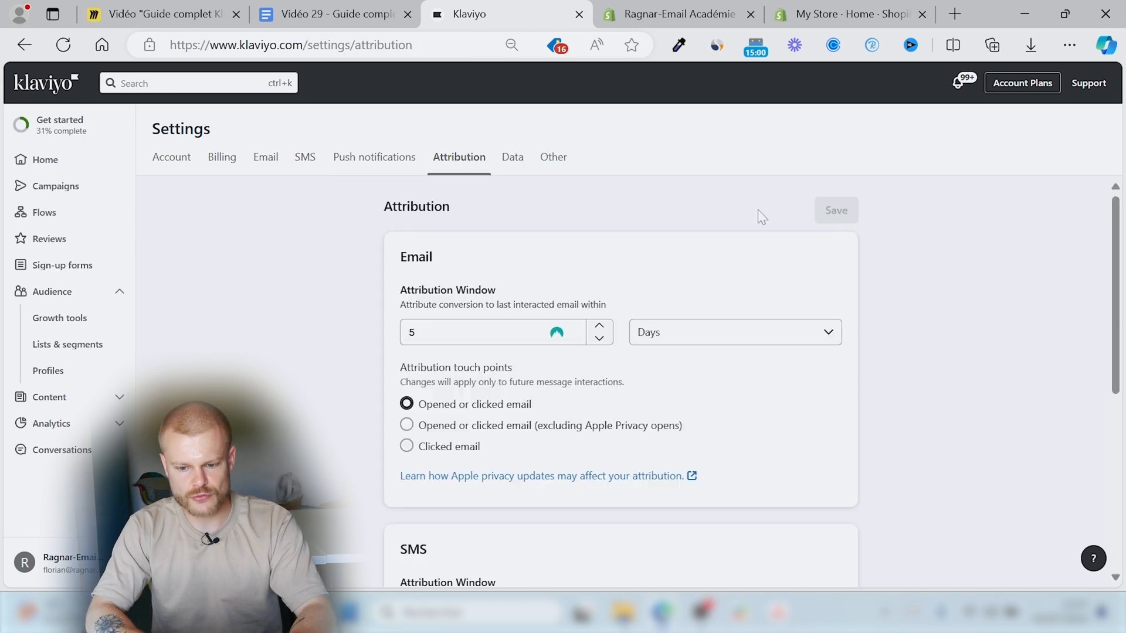